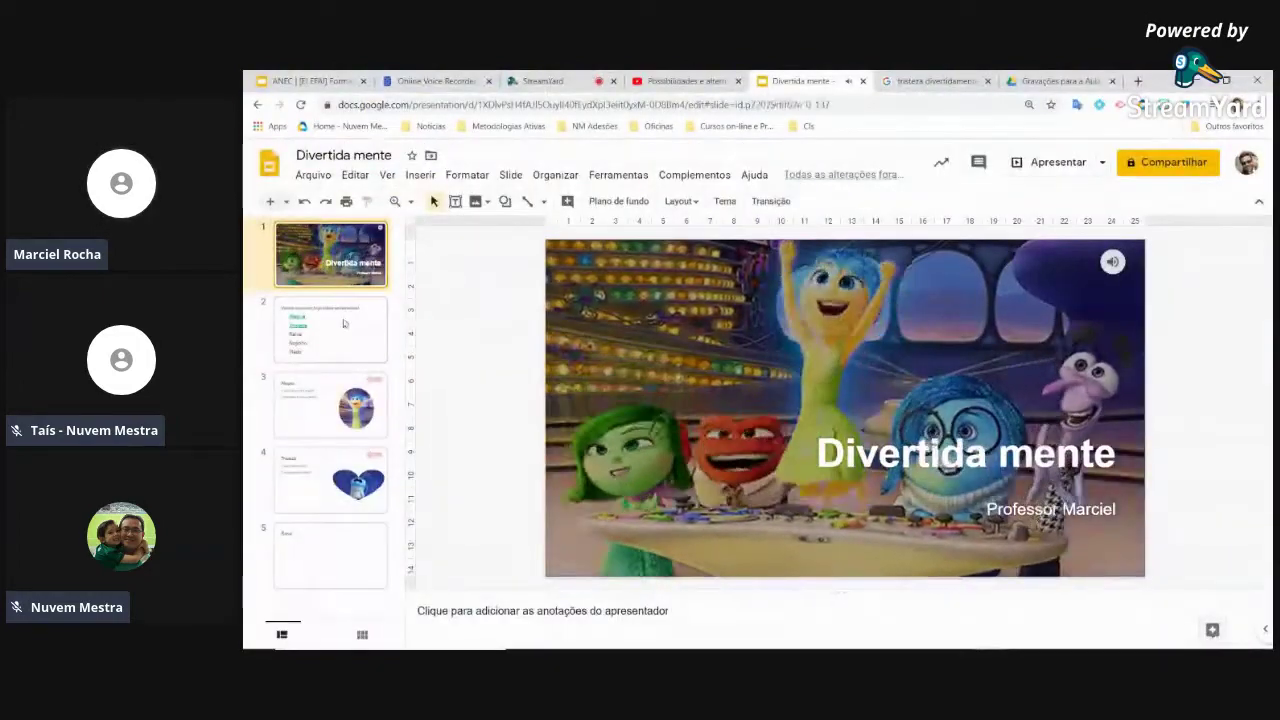
Open the second slide, which lists the feelings to learn about
{"action": "left_click", "coordinate": [343, 323]}
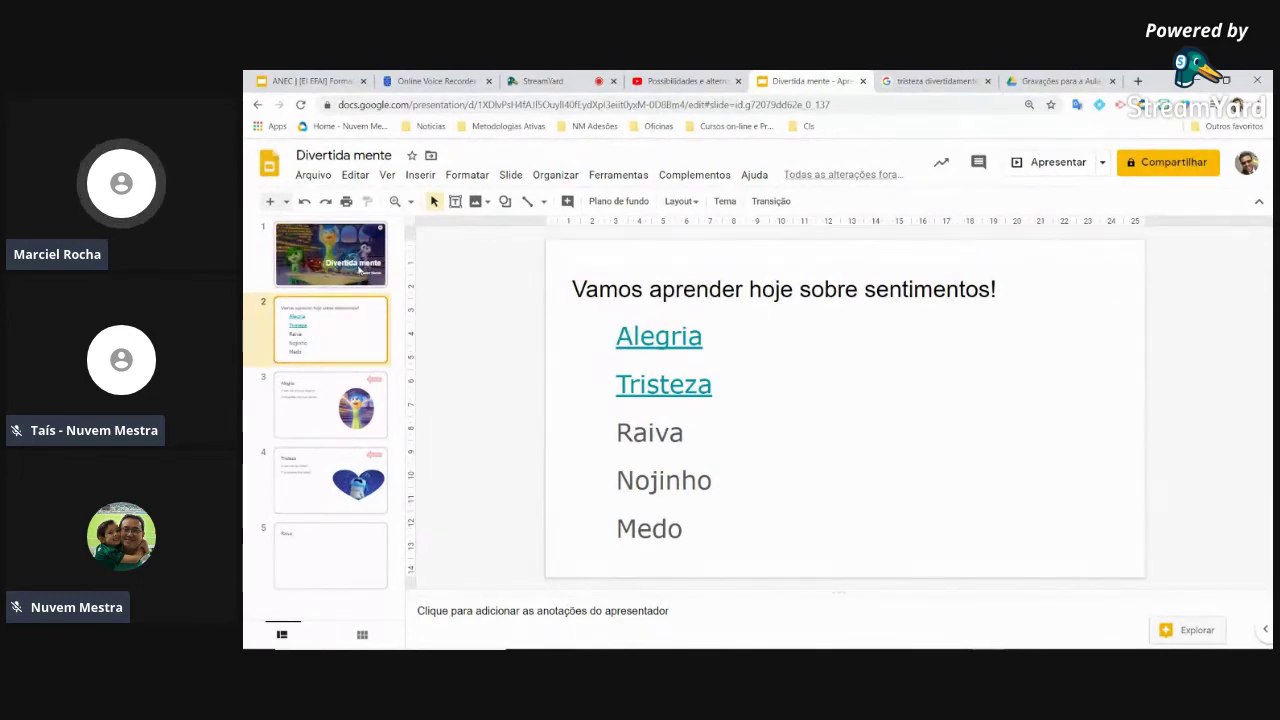
{"action": "key", "text": "Up"}
{"action": "left_click", "coordinate": [354, 332]}
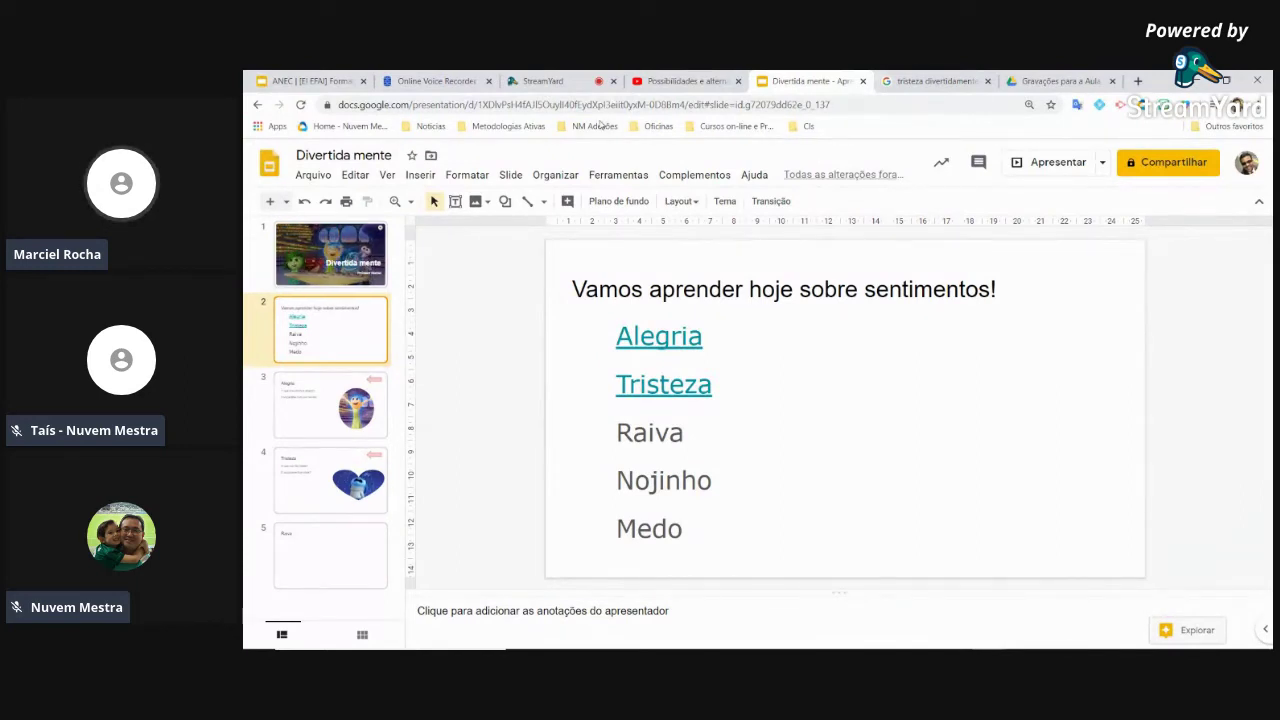
Switch to Online Voice Recorder and discard the previous recording
{"action": "left_click", "coordinate": [446, 84]}
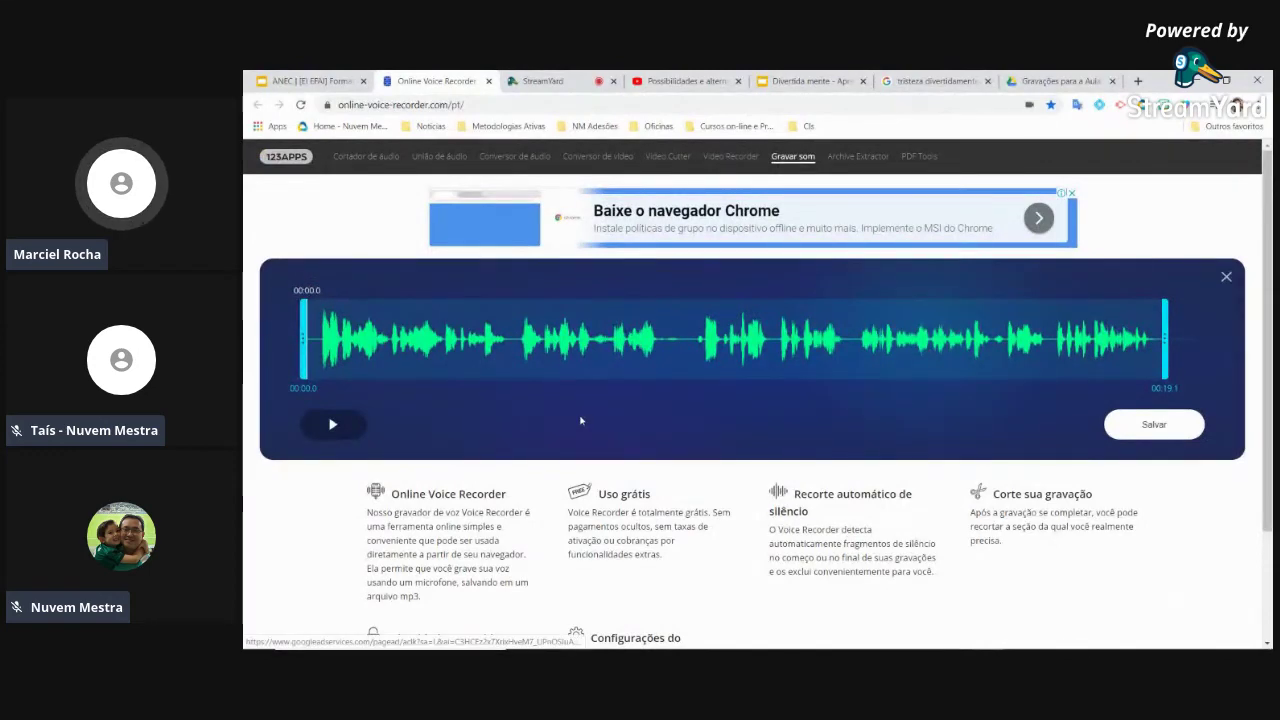
{"action": "left_click", "coordinate": [1226, 279]}
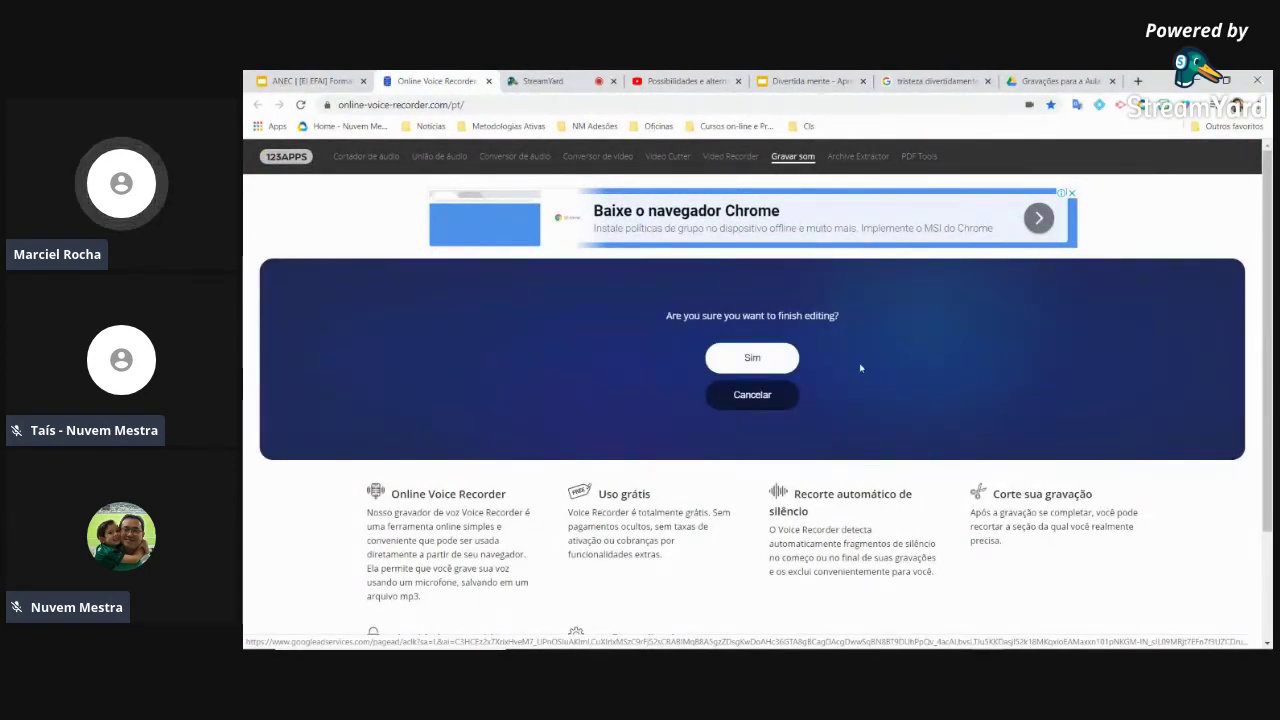
{"action": "left_click", "coordinate": [790, 362]}
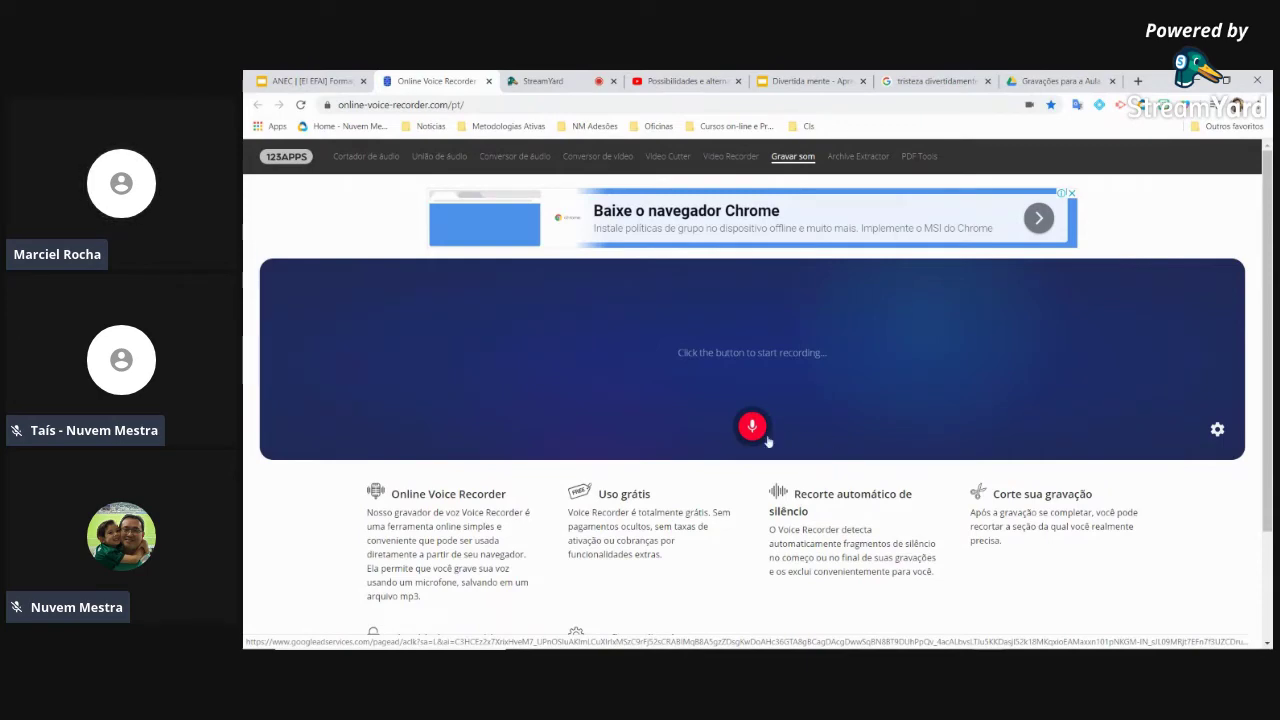
Record a new voice narration for the feelings slide and save it as an MP3
{"action": "left_click", "coordinate": [808, 81]}
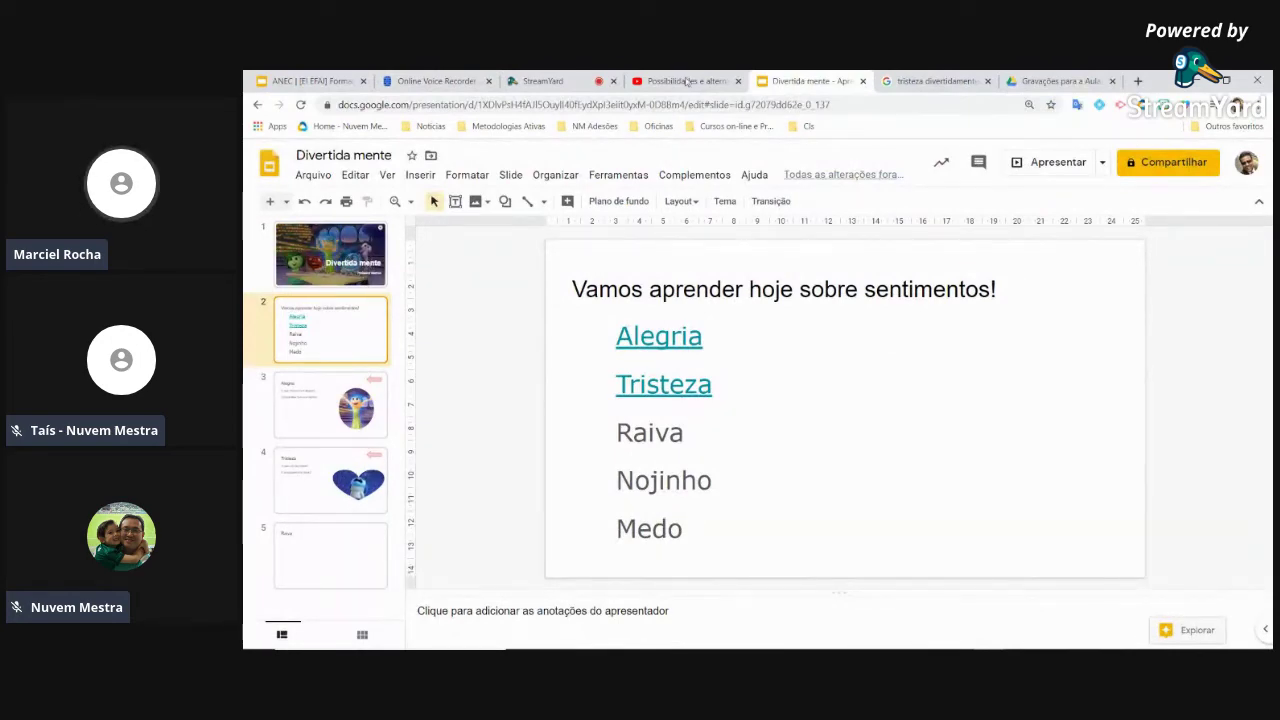
{"action": "left_click", "coordinate": [432, 81]}
{"action": "left_click", "coordinate": [752, 425]}
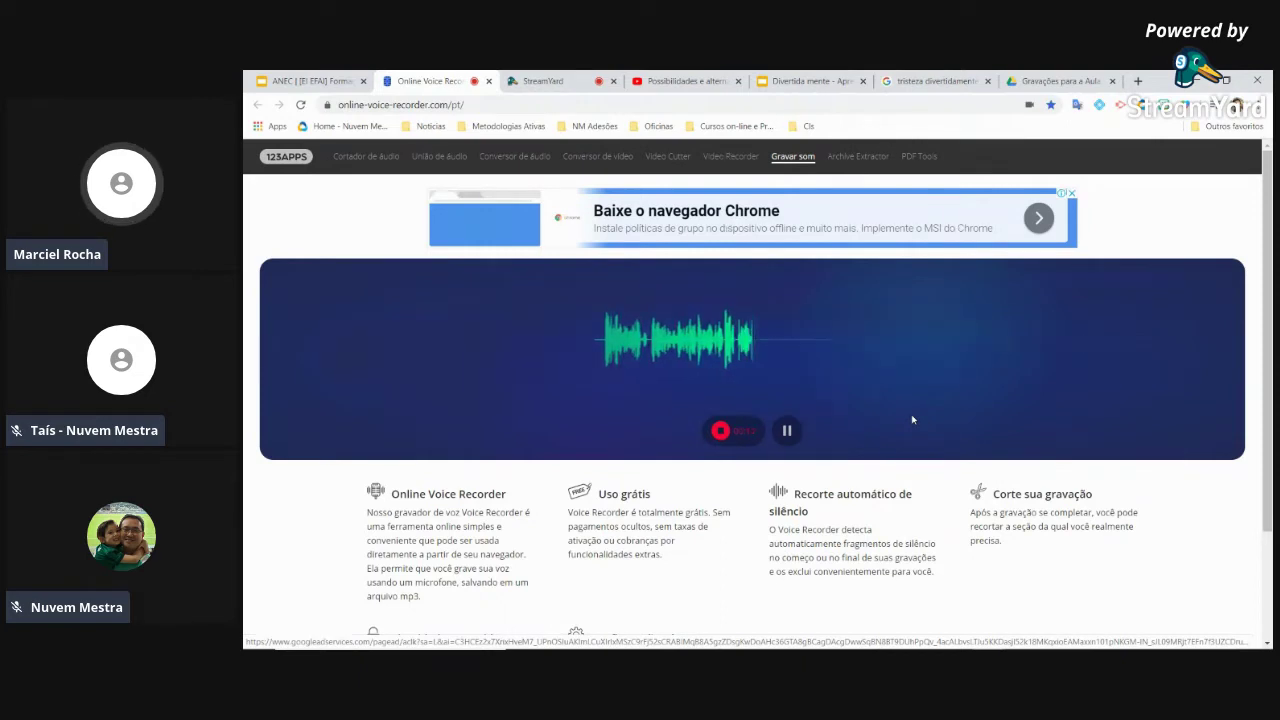
{"action": "left_click", "coordinate": [748, 436]}
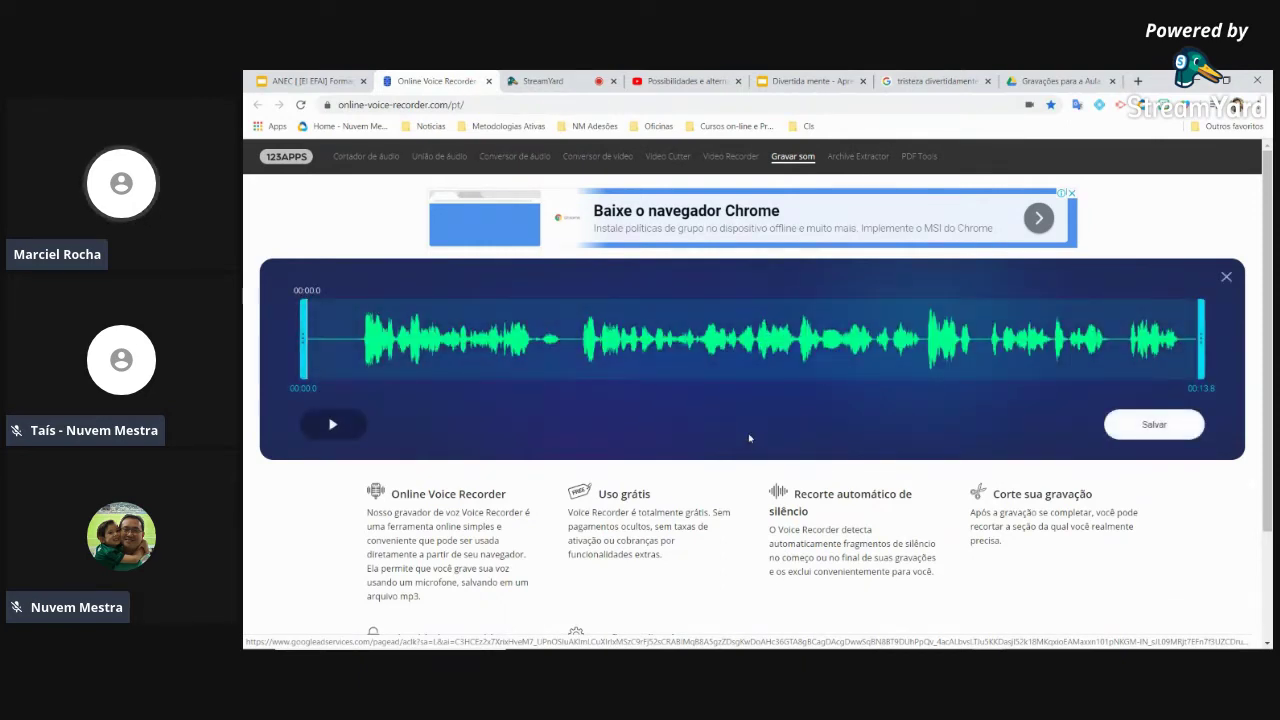
{"action": "left_click", "coordinate": [1156, 427]}
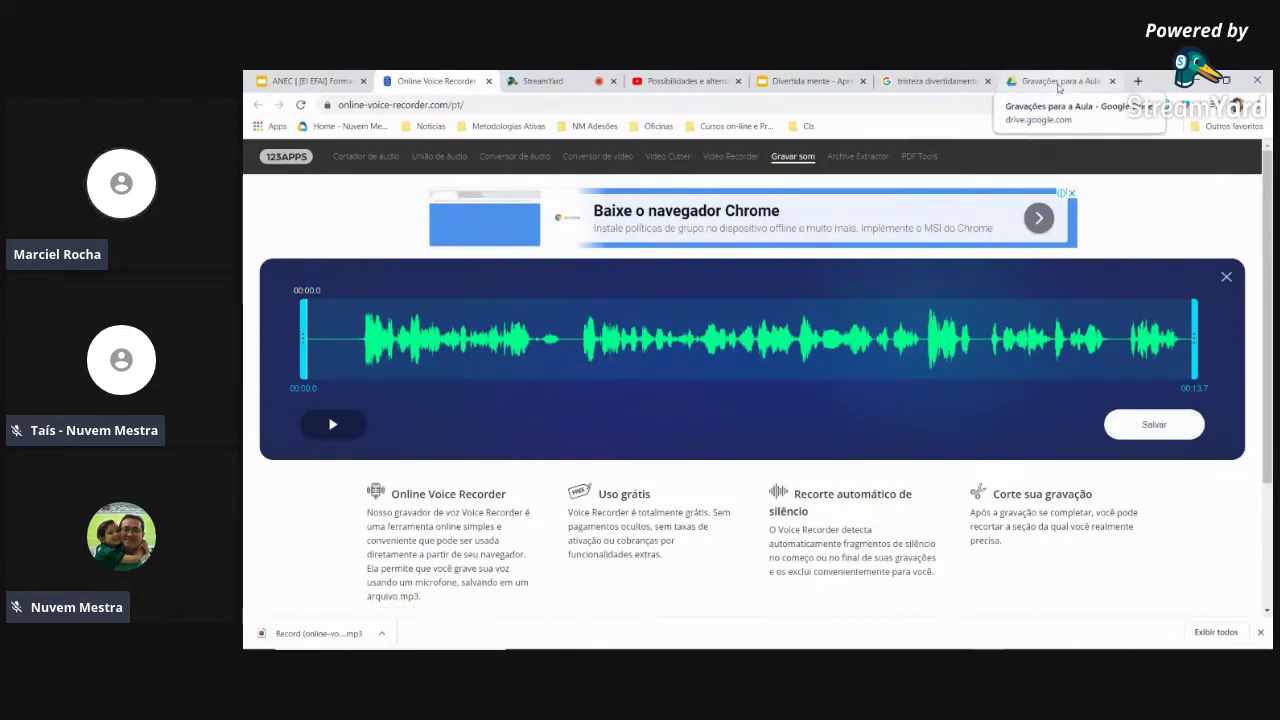
Switch to Google Drive and upload Record (online-voice-recorder.com) (5).mp3 from Downloads to the Gravações para a Aula folder
{"action": "left_click", "coordinate": [1058, 81]}
{"action": "left_click", "coordinate": [837, 393]}
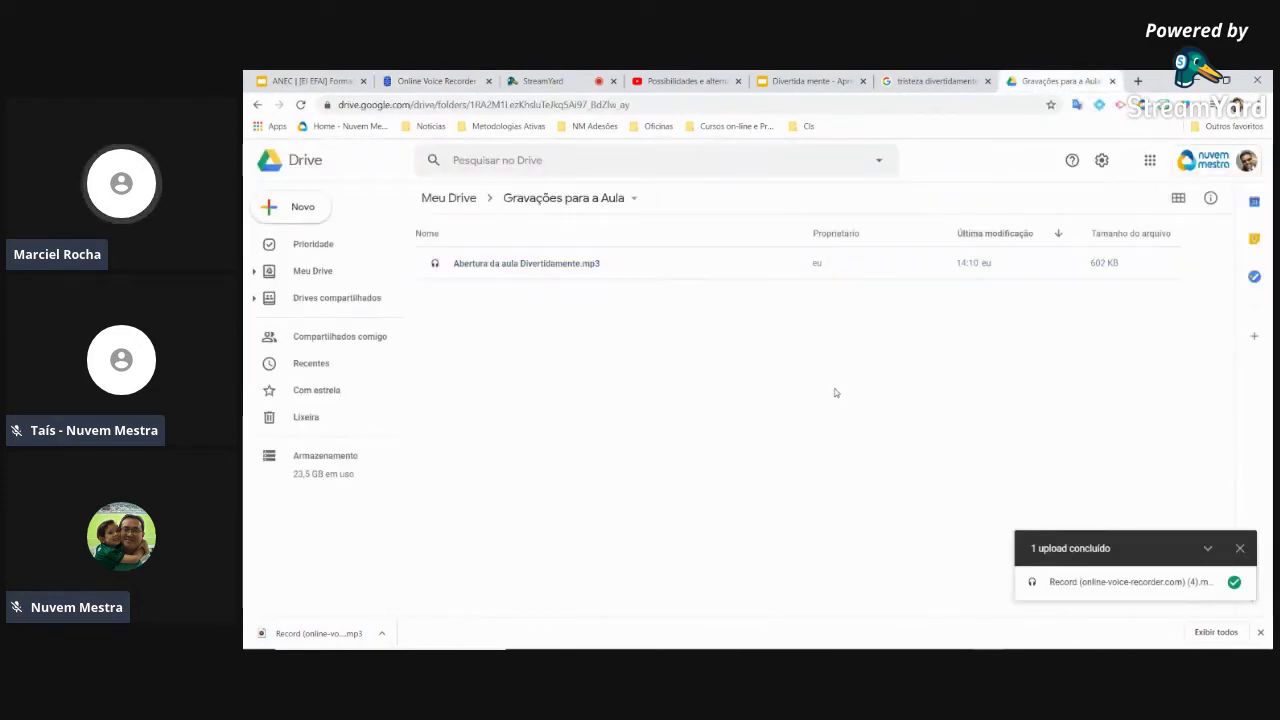
{"action": "left_click", "coordinate": [298, 207]}
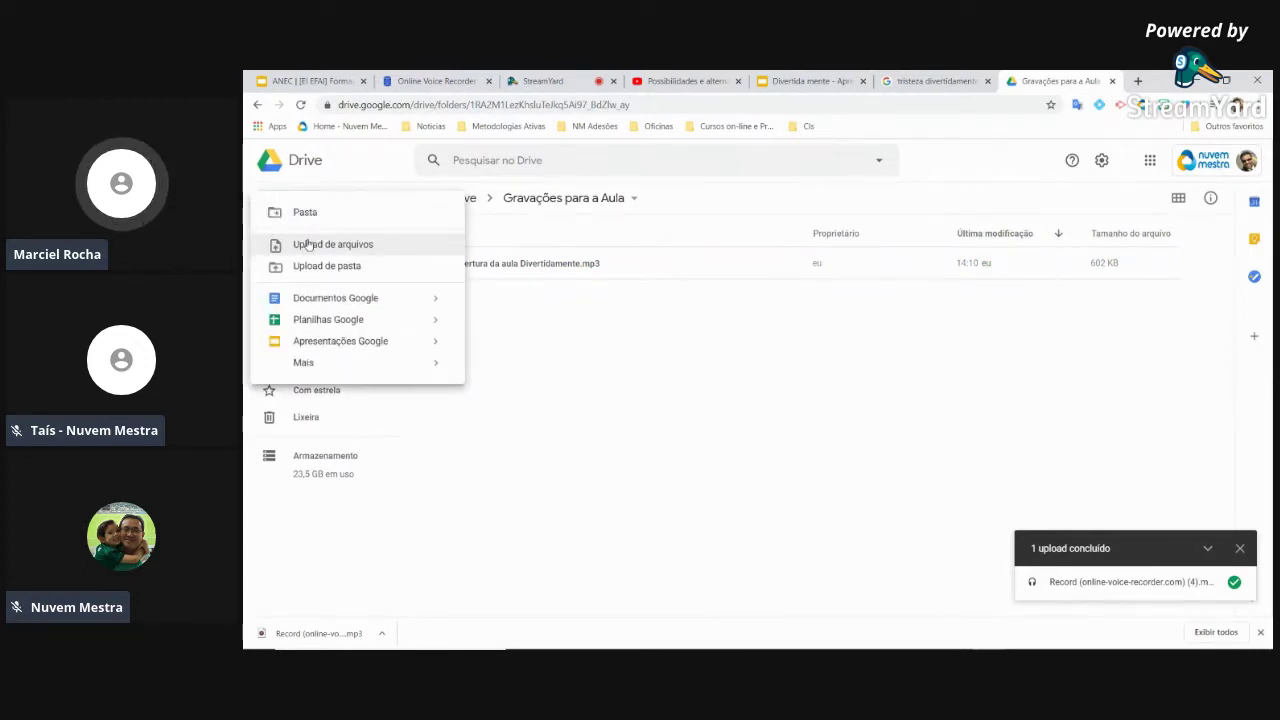
{"action": "left_click", "coordinate": [310, 245]}
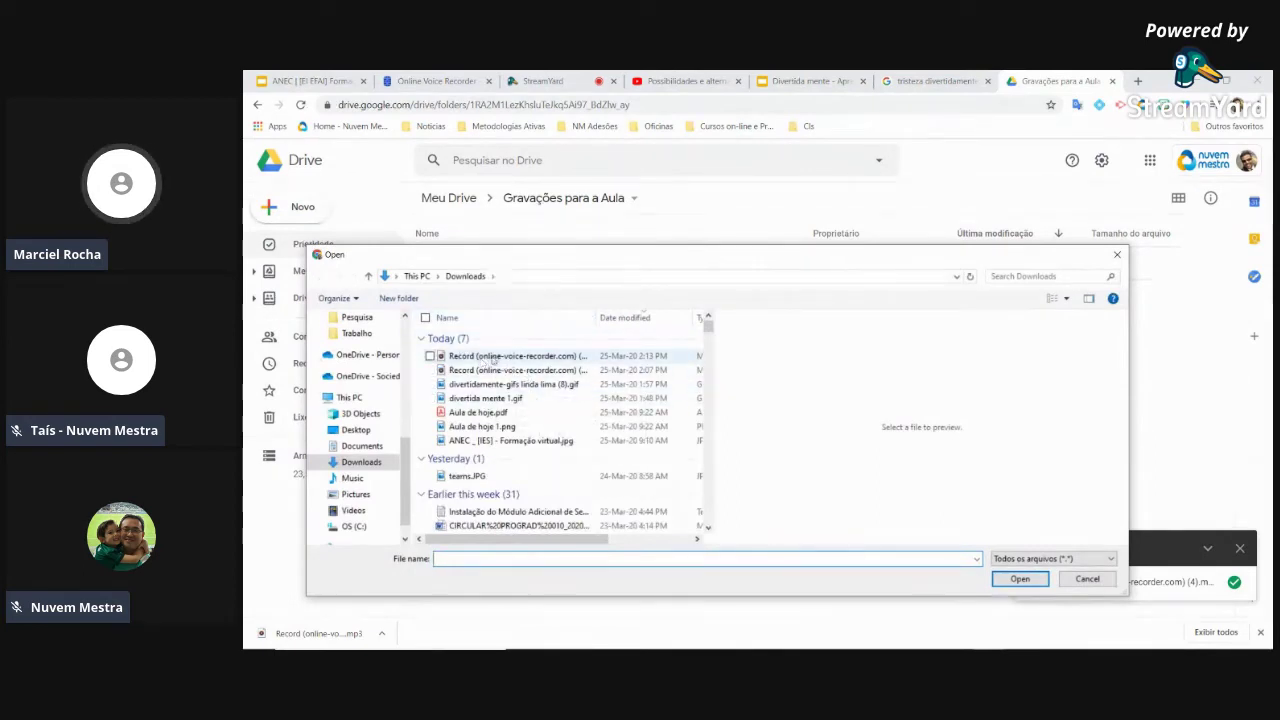
{"action": "left_click", "coordinate": [510, 357]}
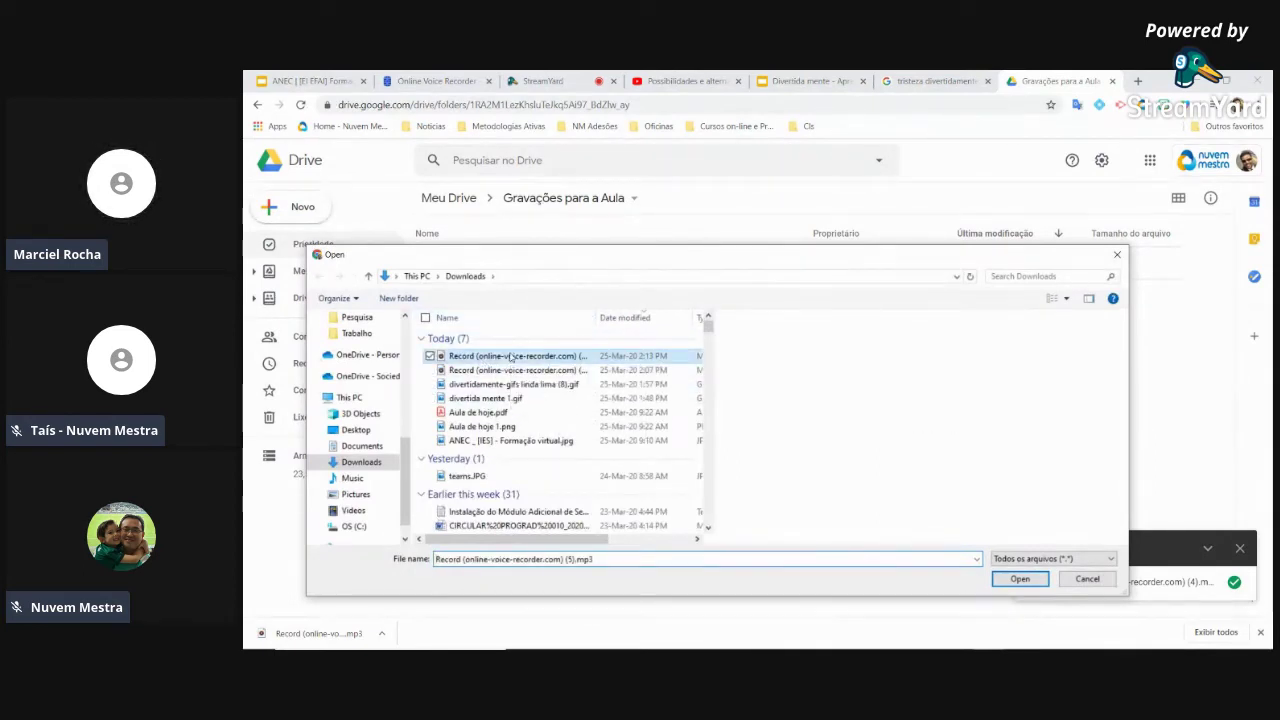
{"action": "left_click", "coordinate": [1019, 580]}
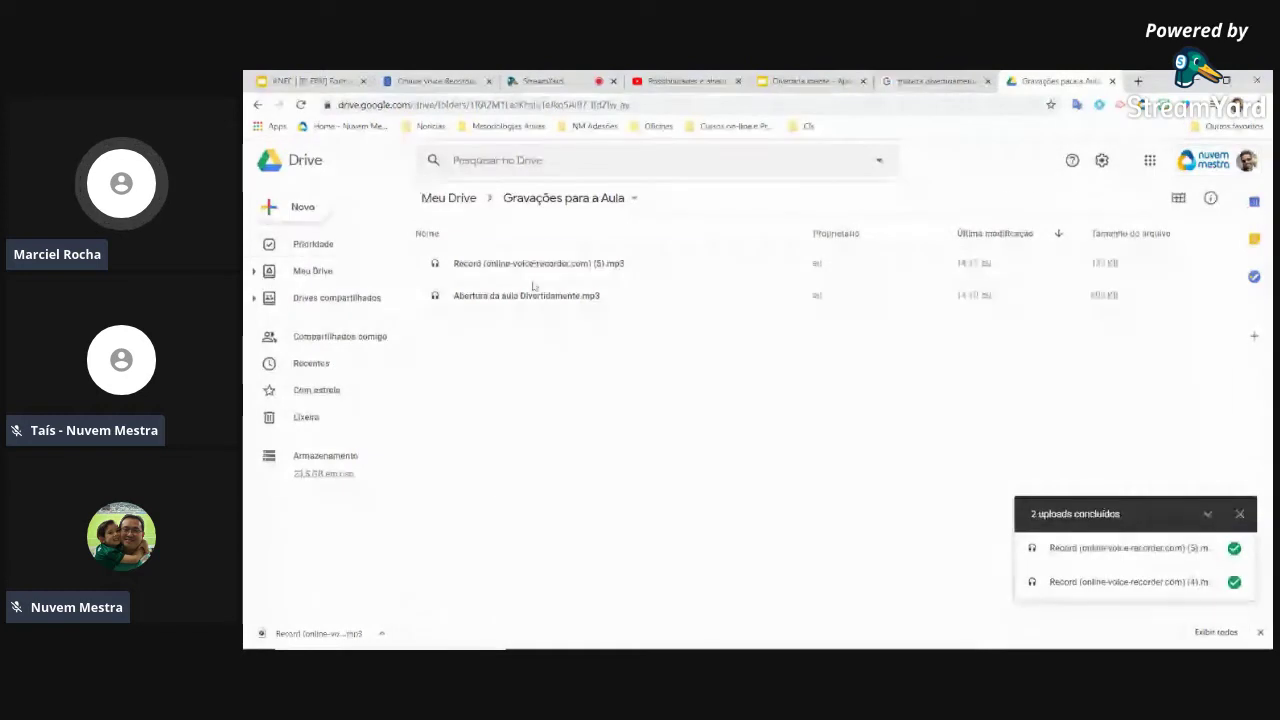
Play the uploaded recording briefly and rename it to Slide Sentimentos.mp3
{"action": "double_click", "coordinate": [538, 265]}
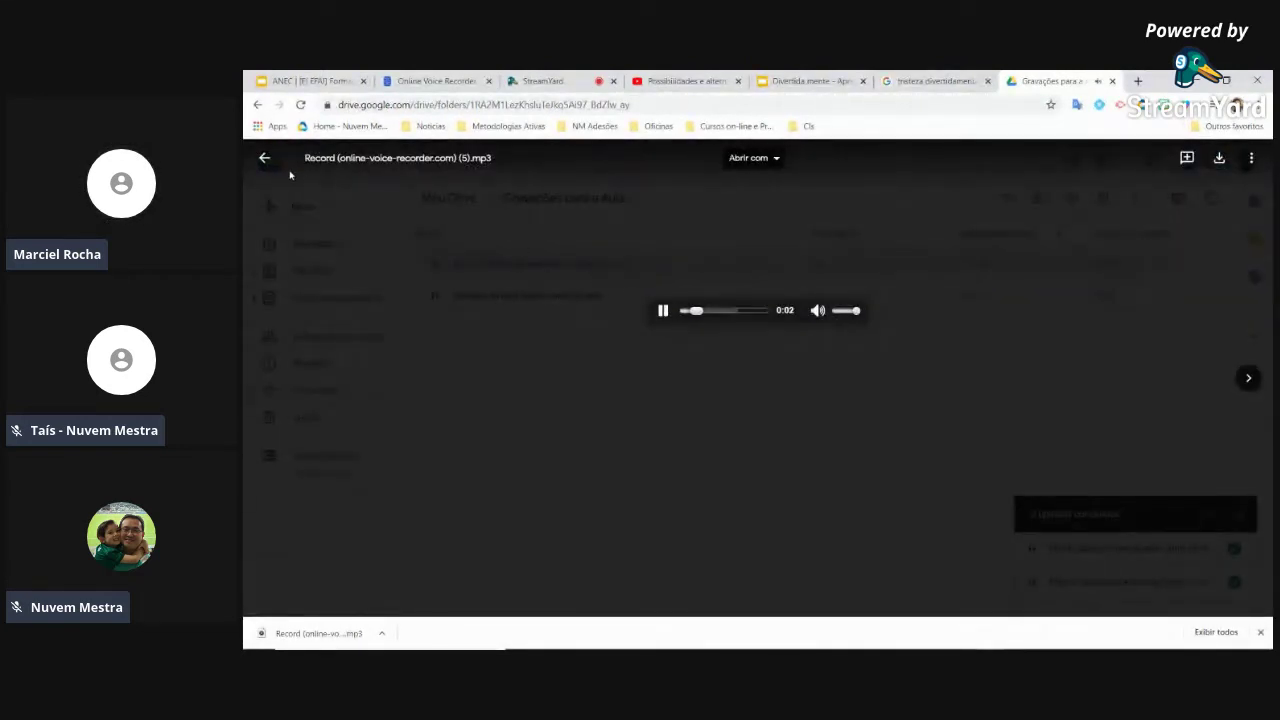
{"action": "left_click", "coordinate": [264, 158]}
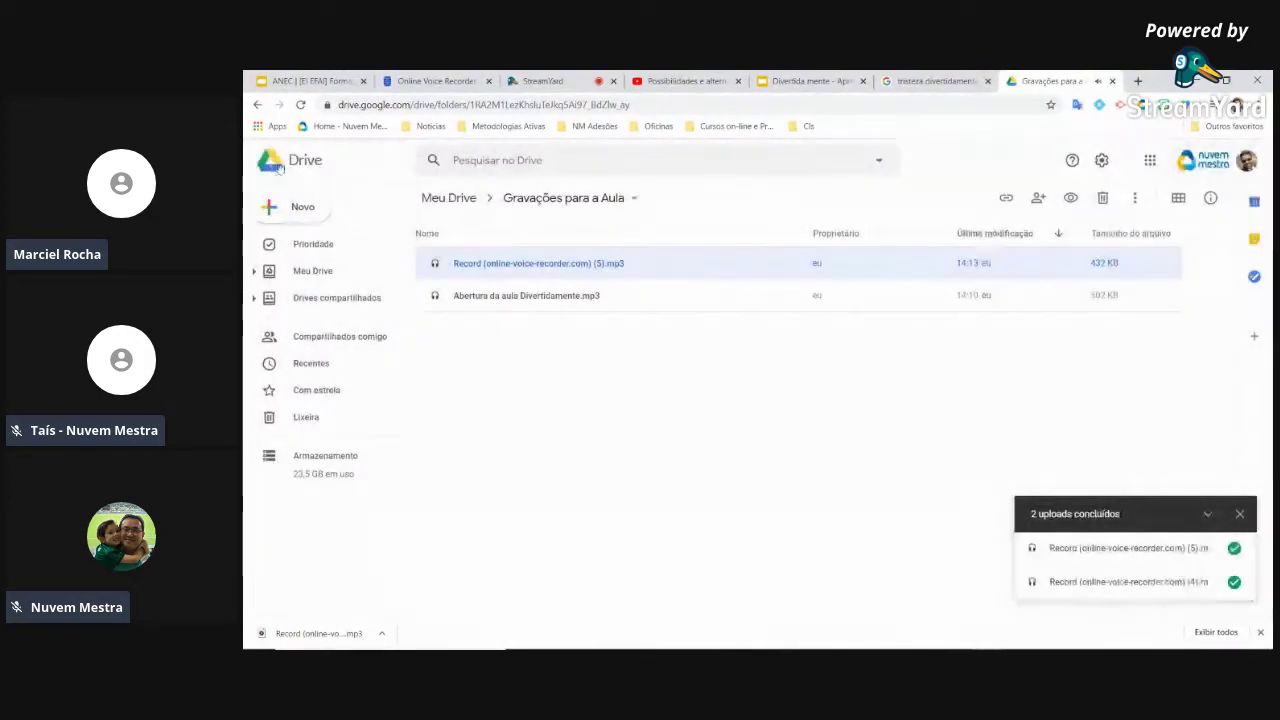
{"action": "right_click", "coordinate": [601, 268]}
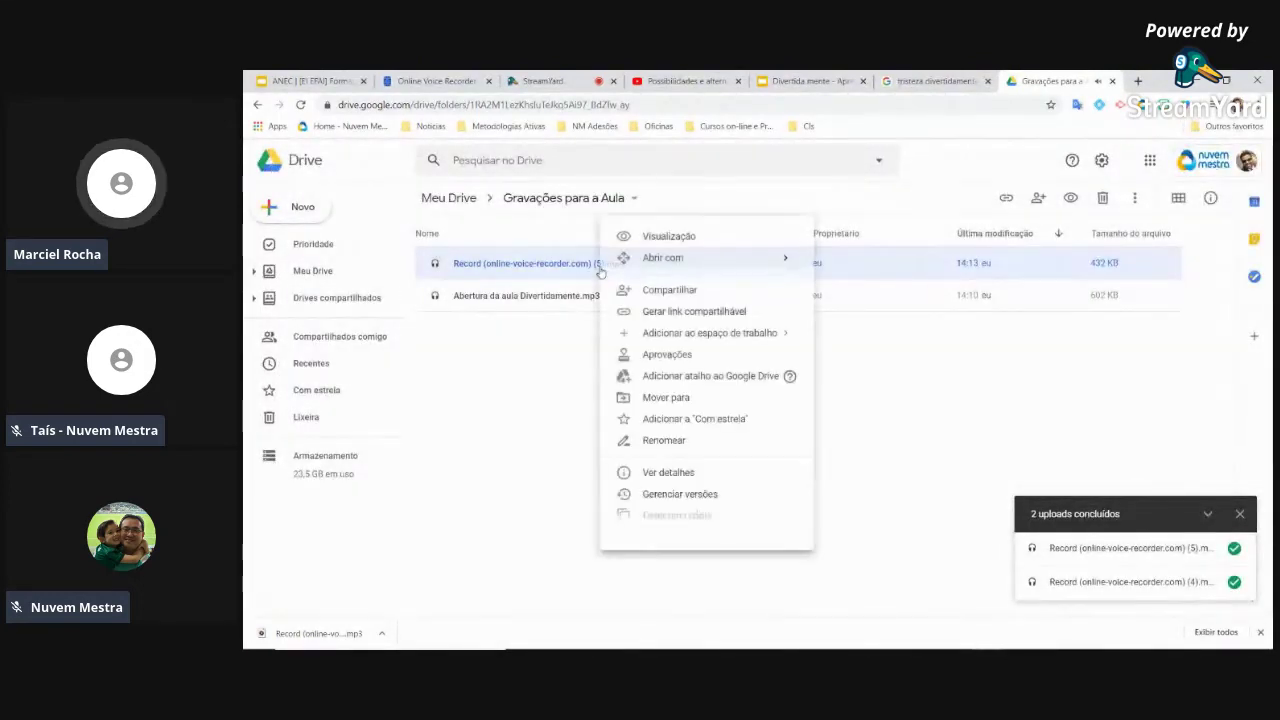
{"action": "left_click", "coordinate": [702, 440]}
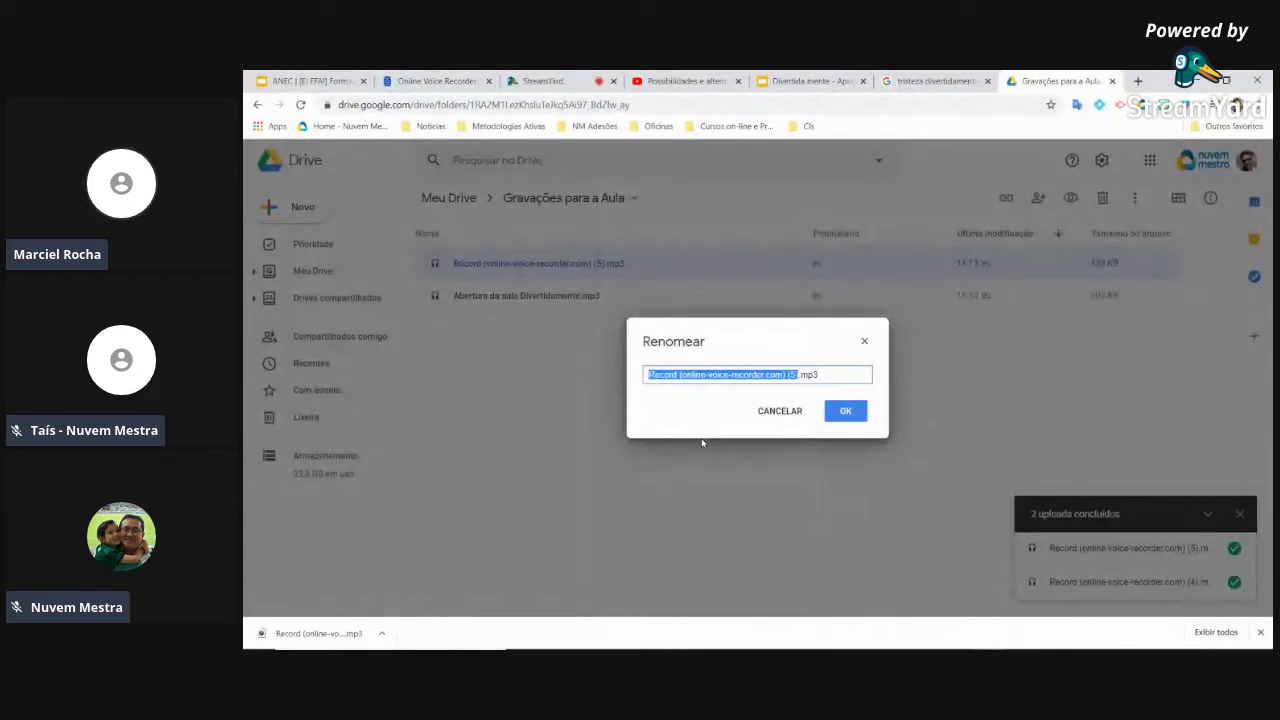
{"action": "type", "text": "Slide Sentimentos"}
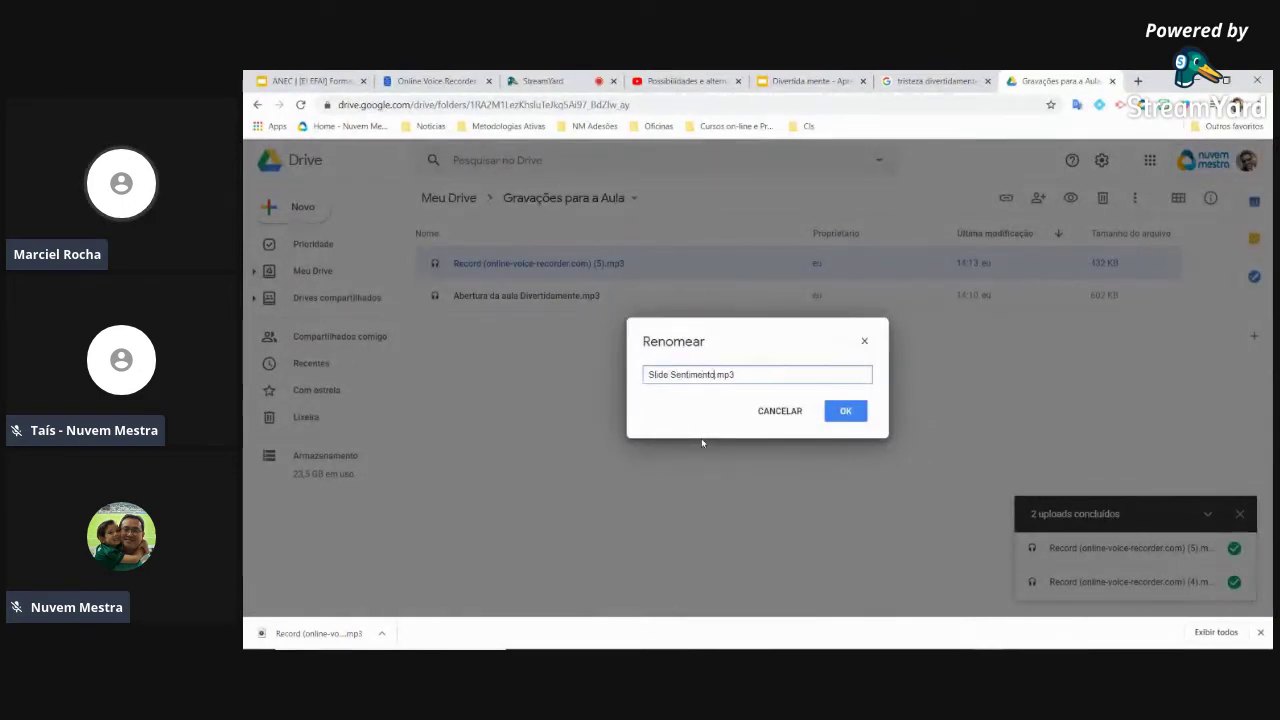
{"action": "left_click", "coordinate": [858, 416]}
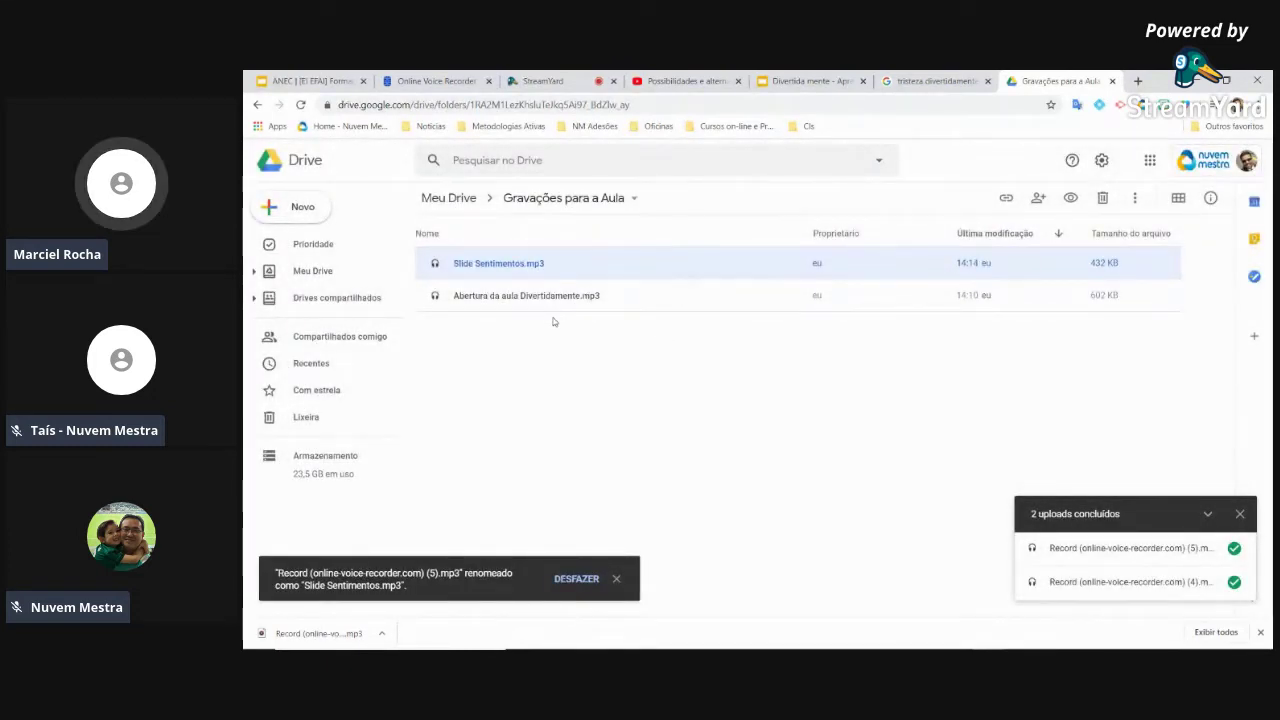
Check the title slide of the Divertida mente presentation, then dismiss the upload notice in the Drive recordings folder
{"action": "left_click", "coordinate": [808, 84]}
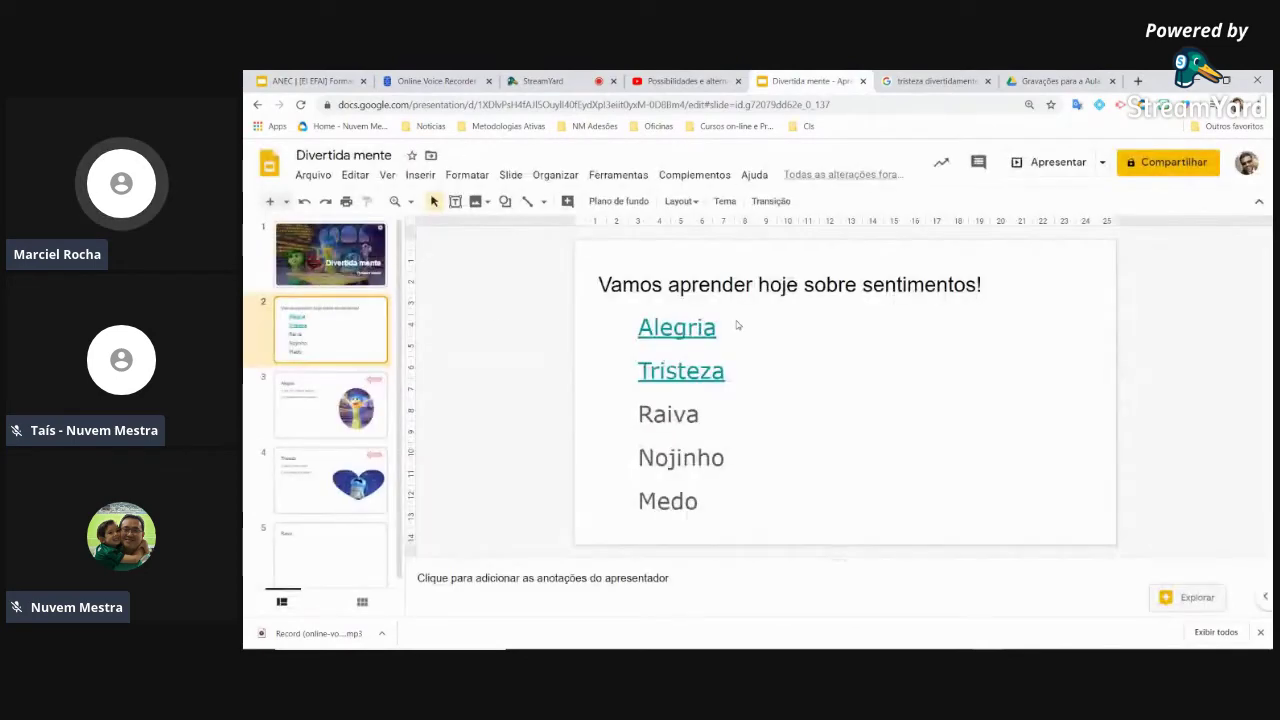
{"action": "left_click", "coordinate": [330, 265]}
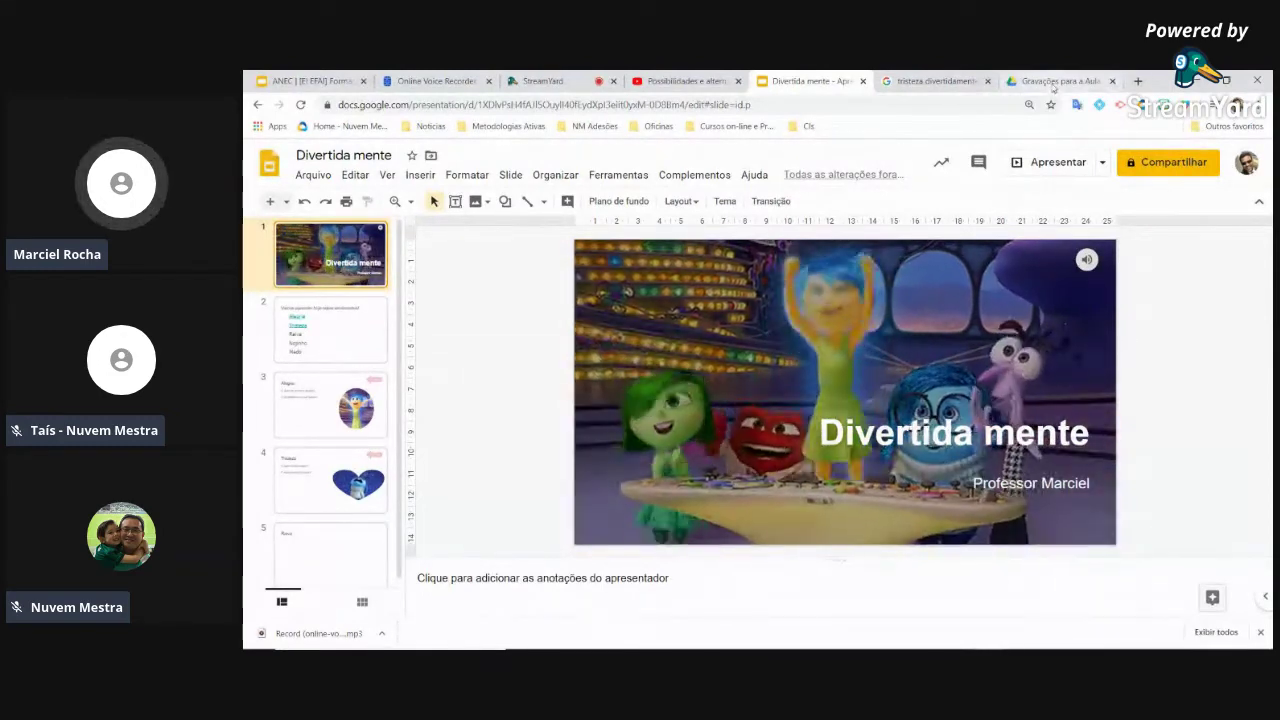
{"action": "left_click", "coordinate": [1060, 80]}
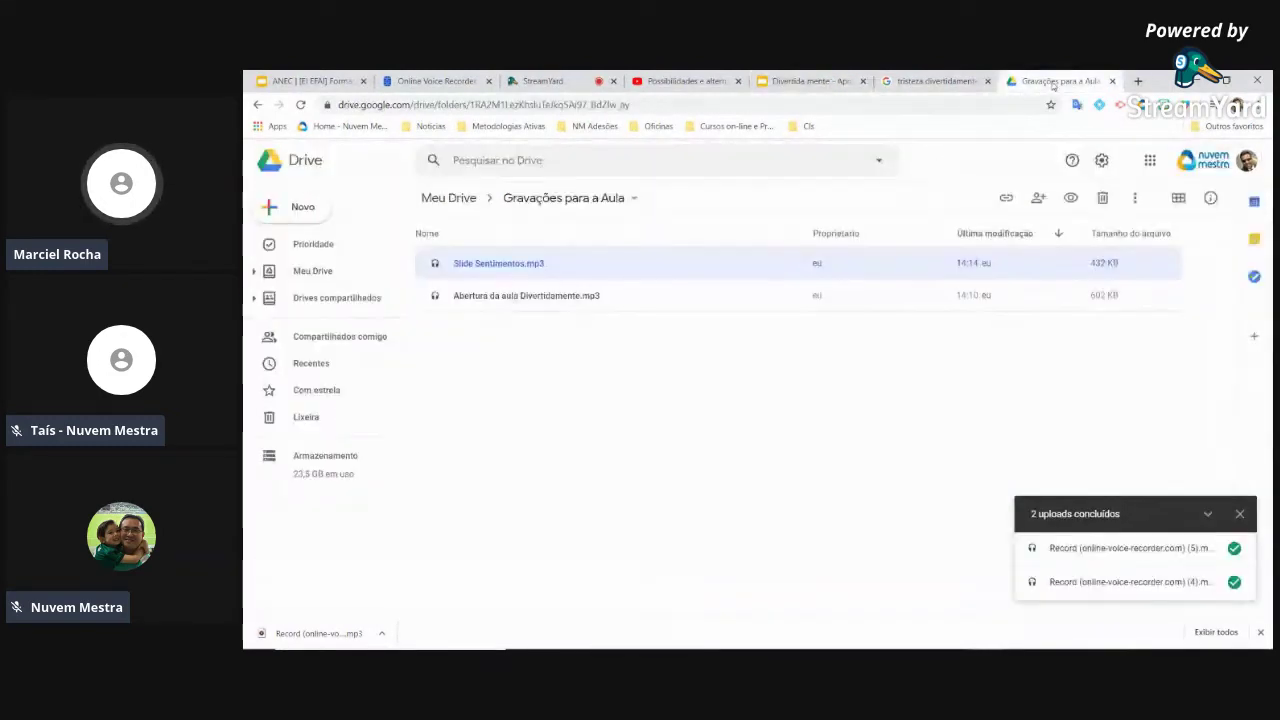
{"action": "left_click", "coordinate": [520, 306]}
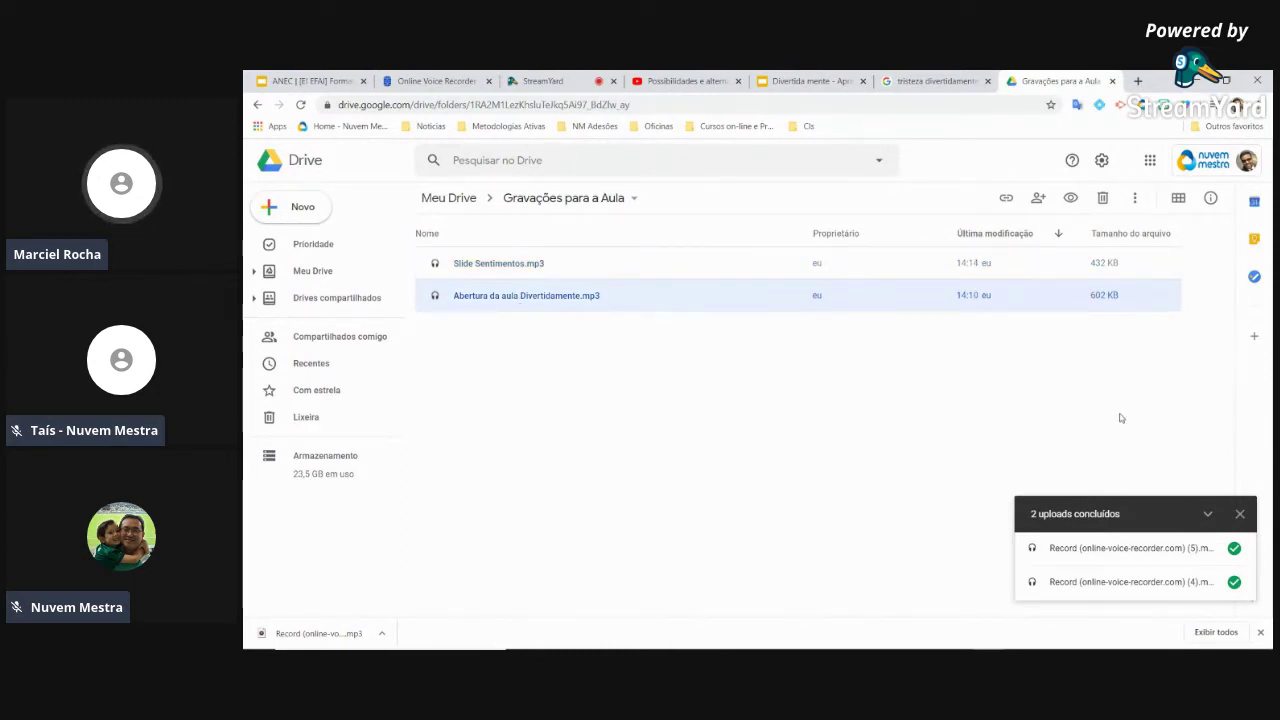
{"action": "left_click", "coordinate": [1239, 513]}
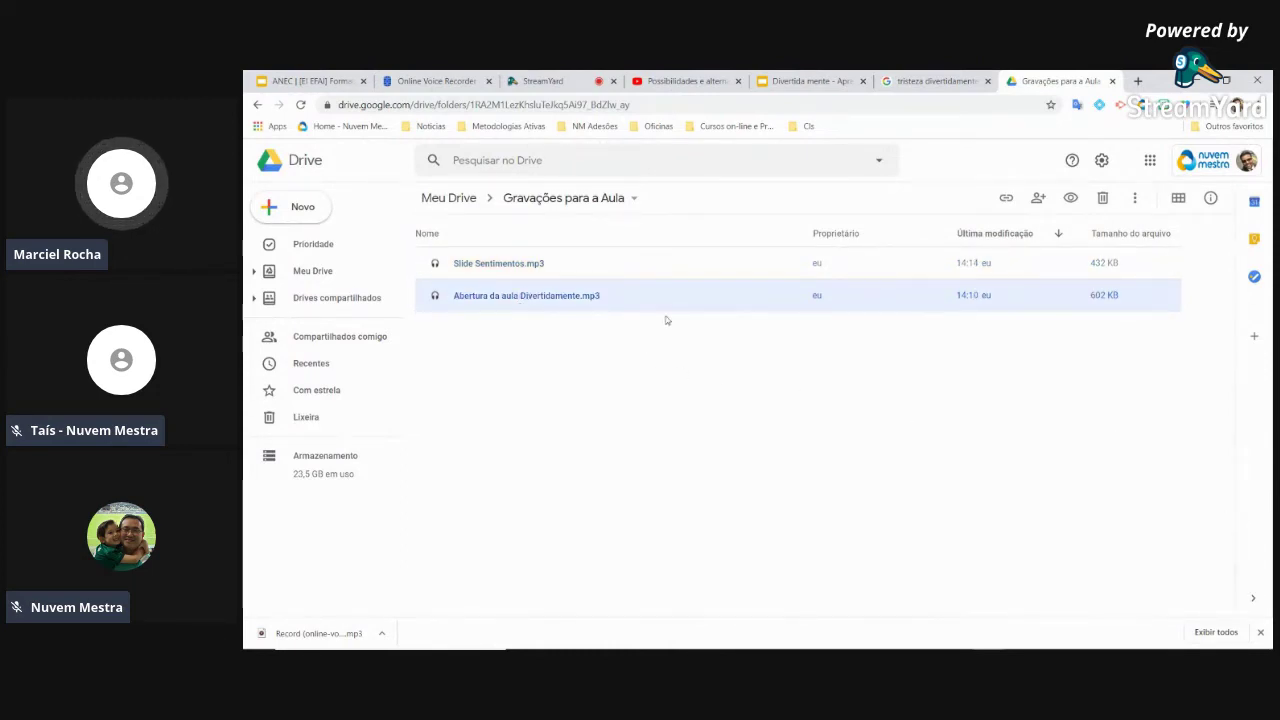
{"action": "left_click", "coordinate": [534, 264], "text": "ctrl"}
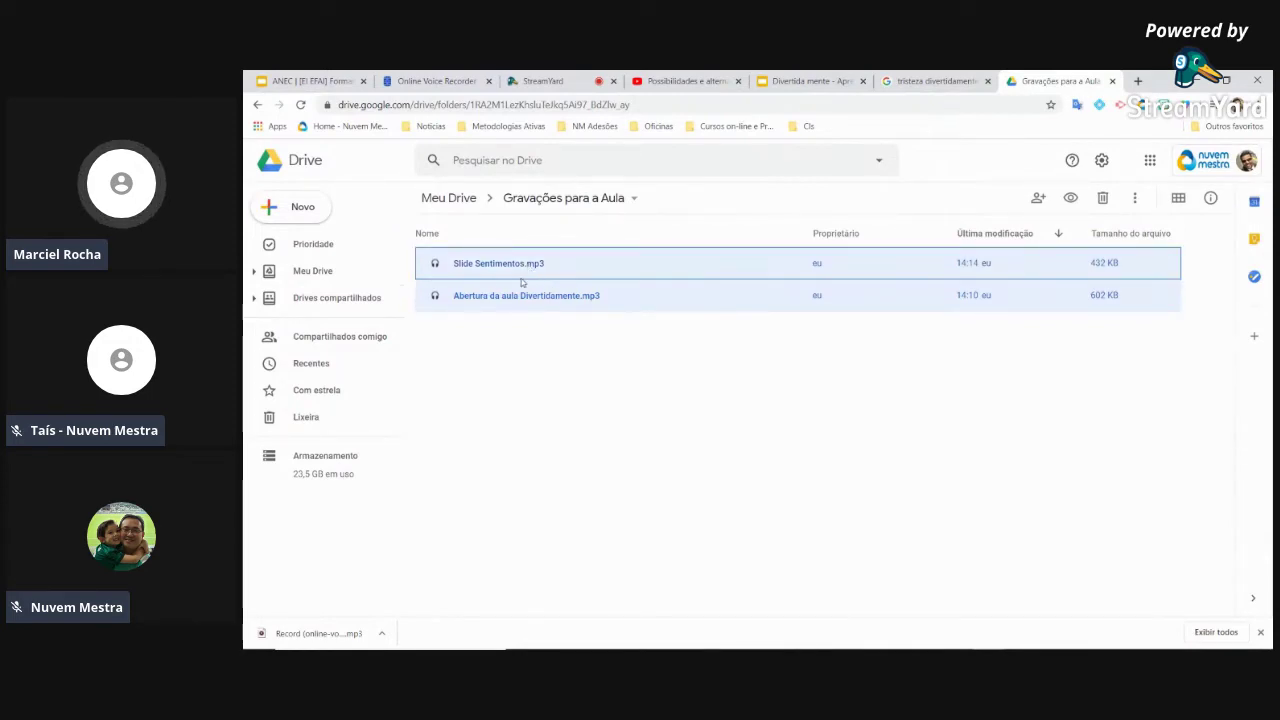
{"action": "left_click", "coordinate": [632, 198]}
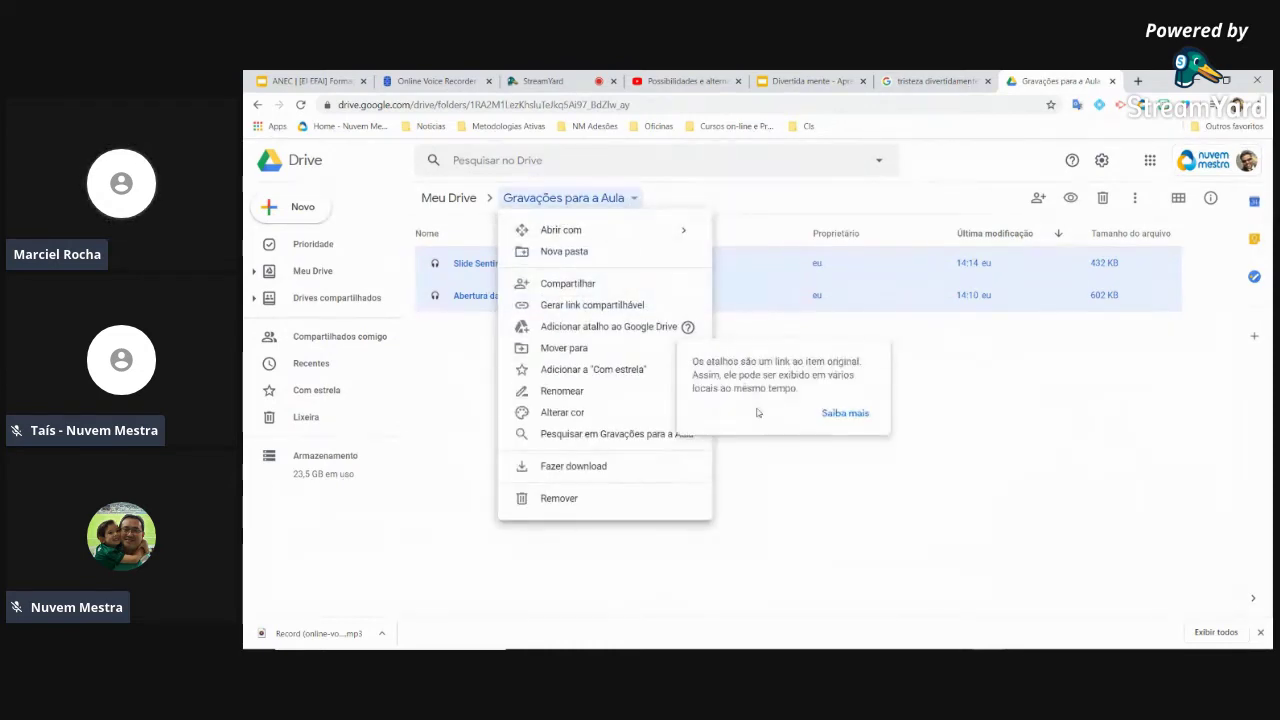
{"action": "key", "text": "Escape"}
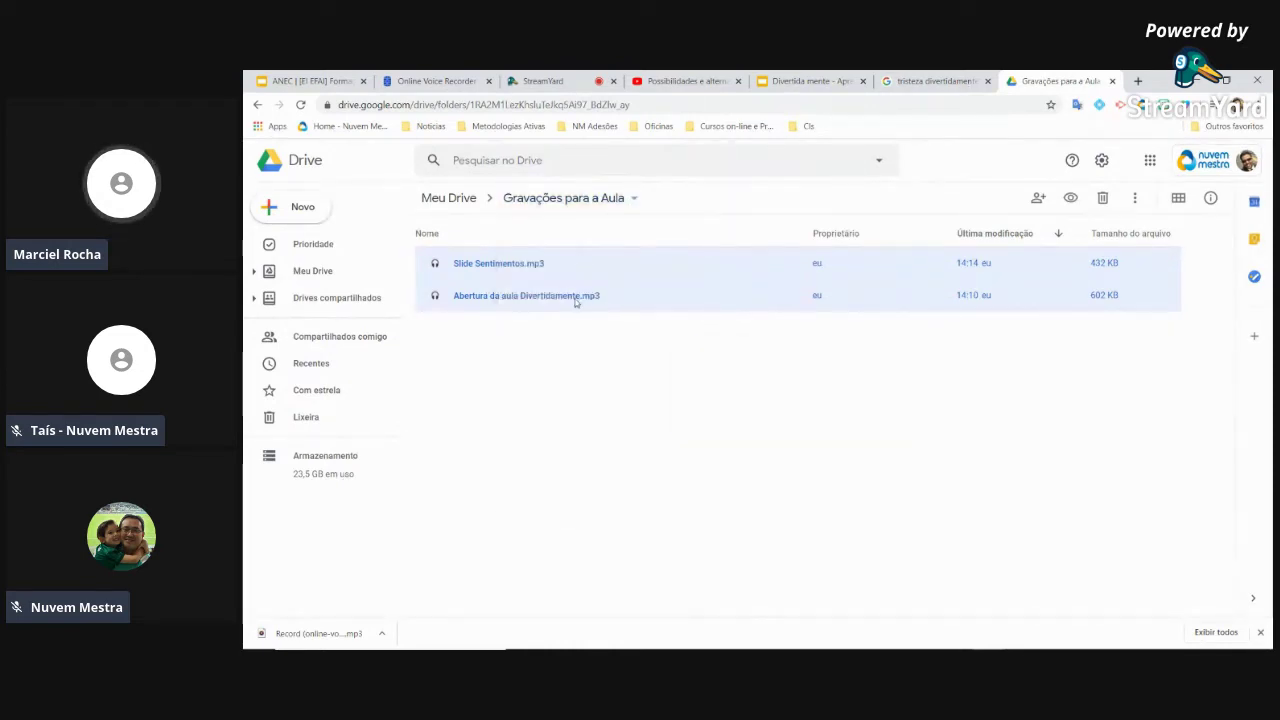
{"action": "left_click", "coordinate": [633, 198]}
{"action": "left_click", "coordinate": [455, 367]}
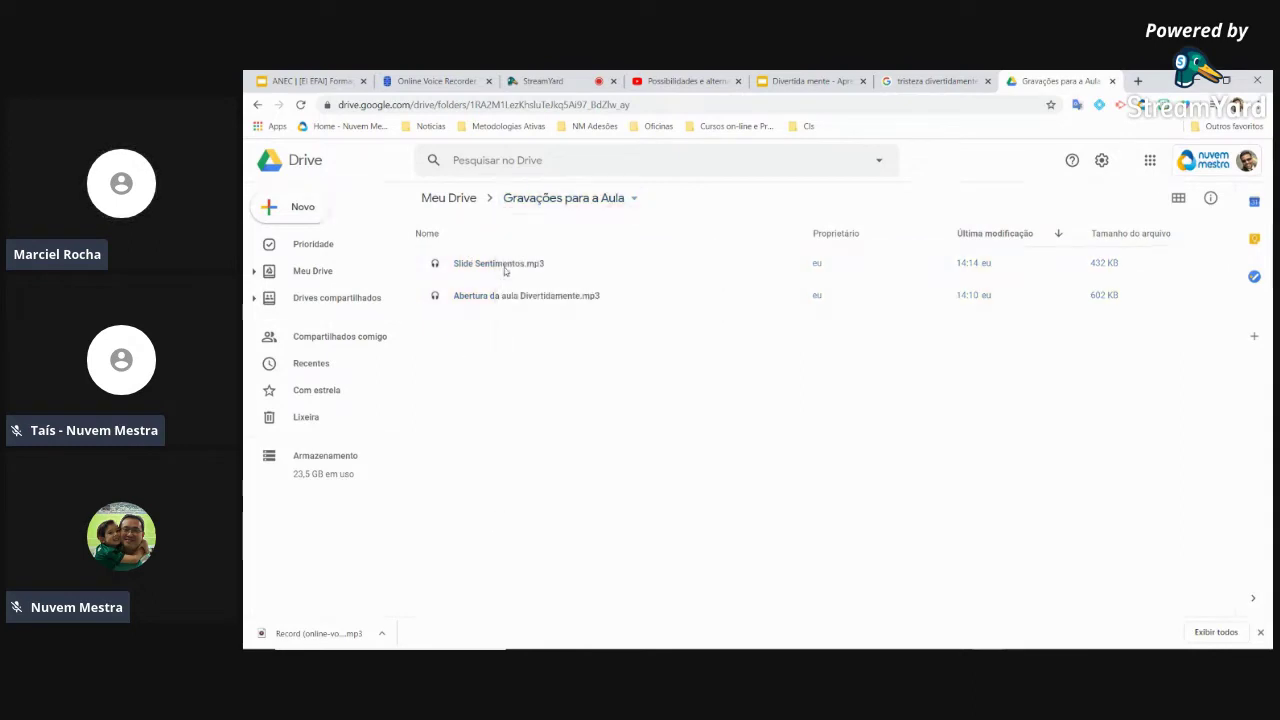
Turn on link sharing for both Slide Sentimentos.mp3 and Abertura da aula Divertidamente.mp3
{"action": "left_click", "coordinate": [505, 265]}
{"action": "left_click", "coordinate": [502, 298], "text": "shift"}
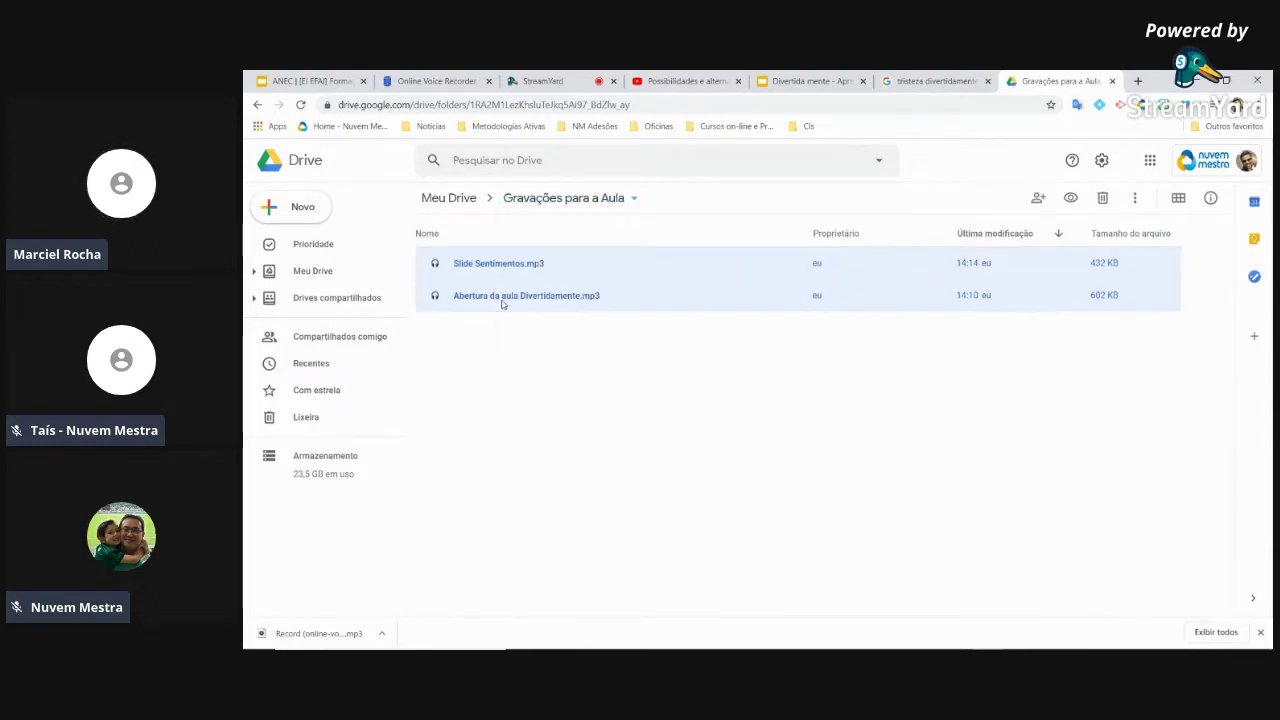
{"action": "left_click", "coordinate": [1038, 199]}
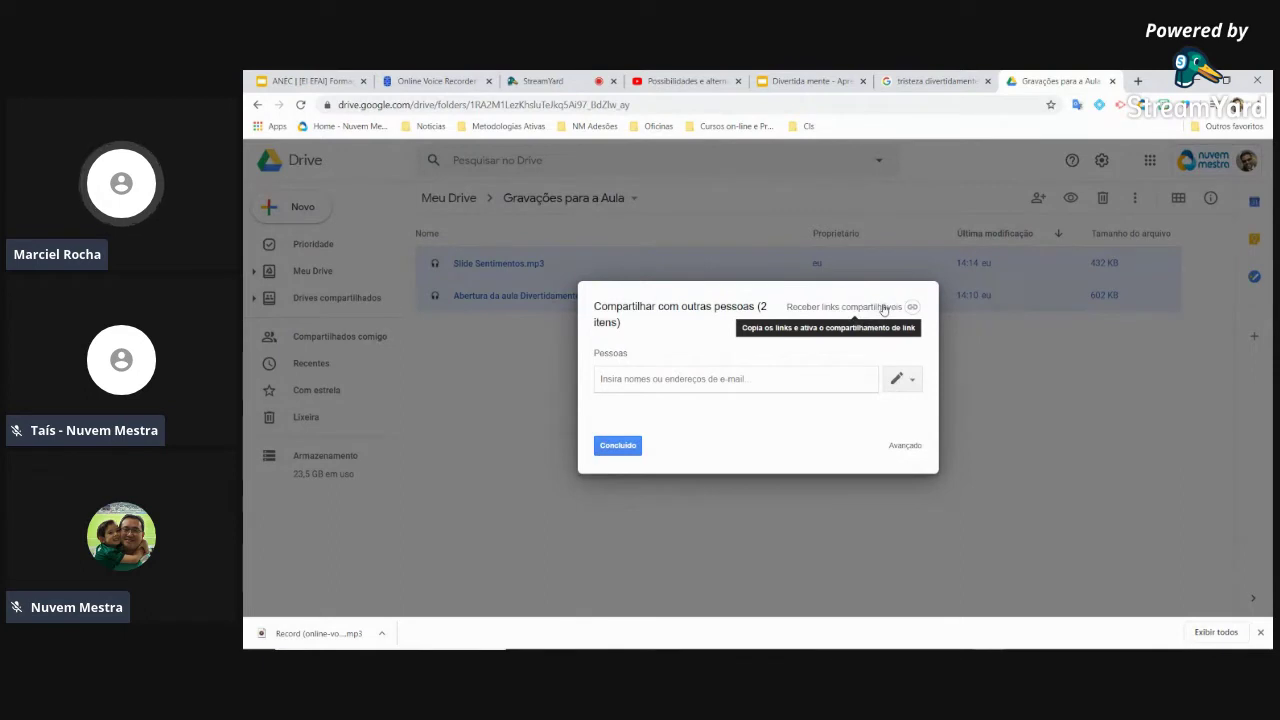
{"action": "left_click", "coordinate": [883, 308]}
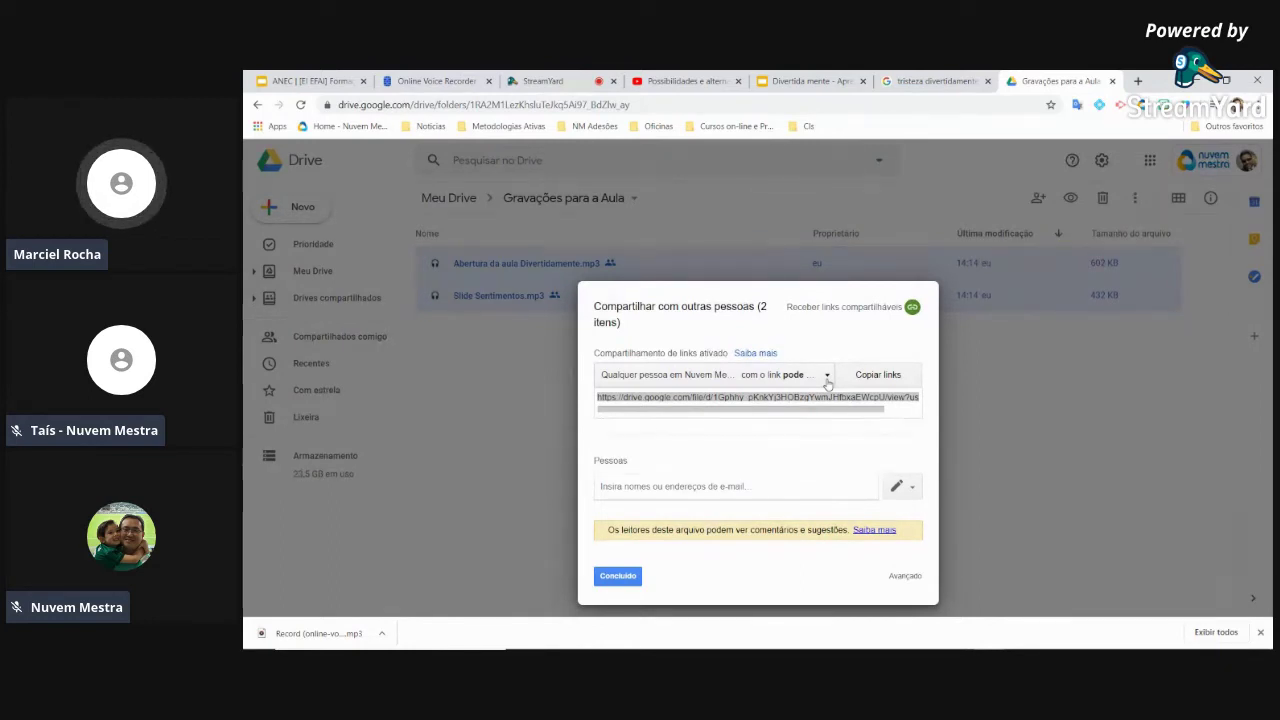
Set both recordings' link sharing to "Ativado: qualquer pessoa com o link" with view access and return to the Divertida mente presentation
{"action": "left_click", "coordinate": [827, 376]}
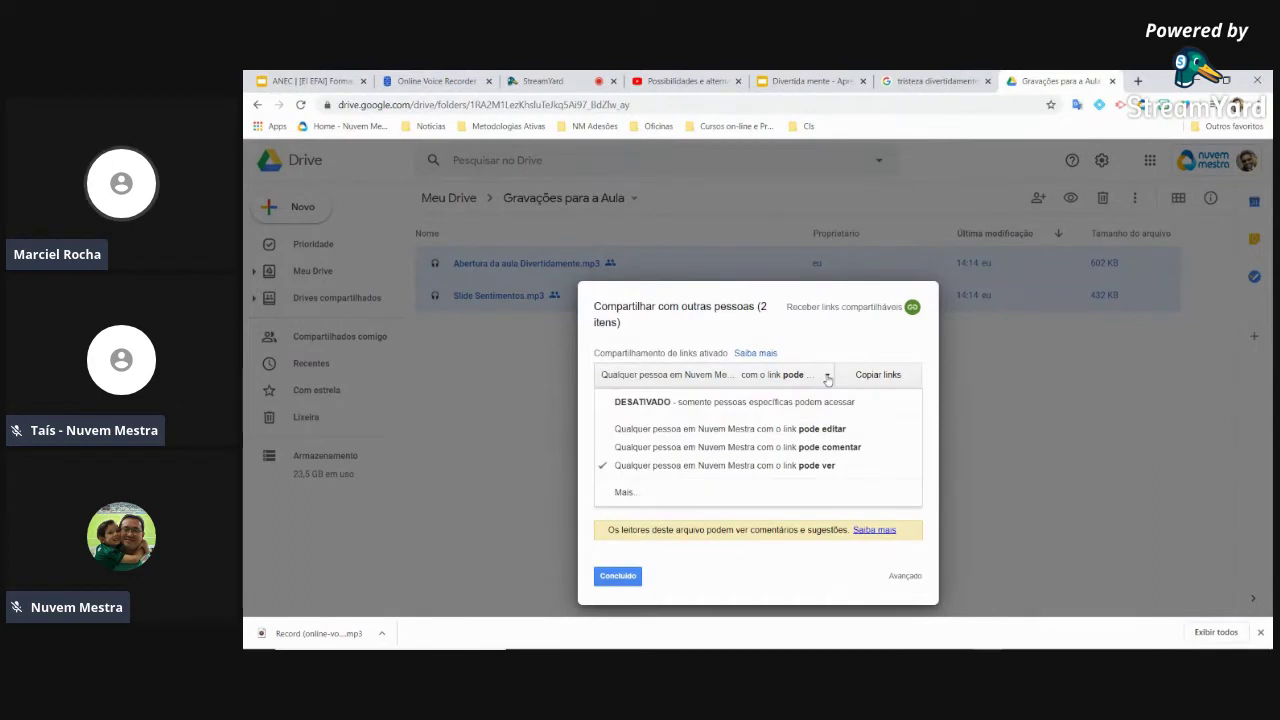
{"action": "left_click", "coordinate": [644, 494]}
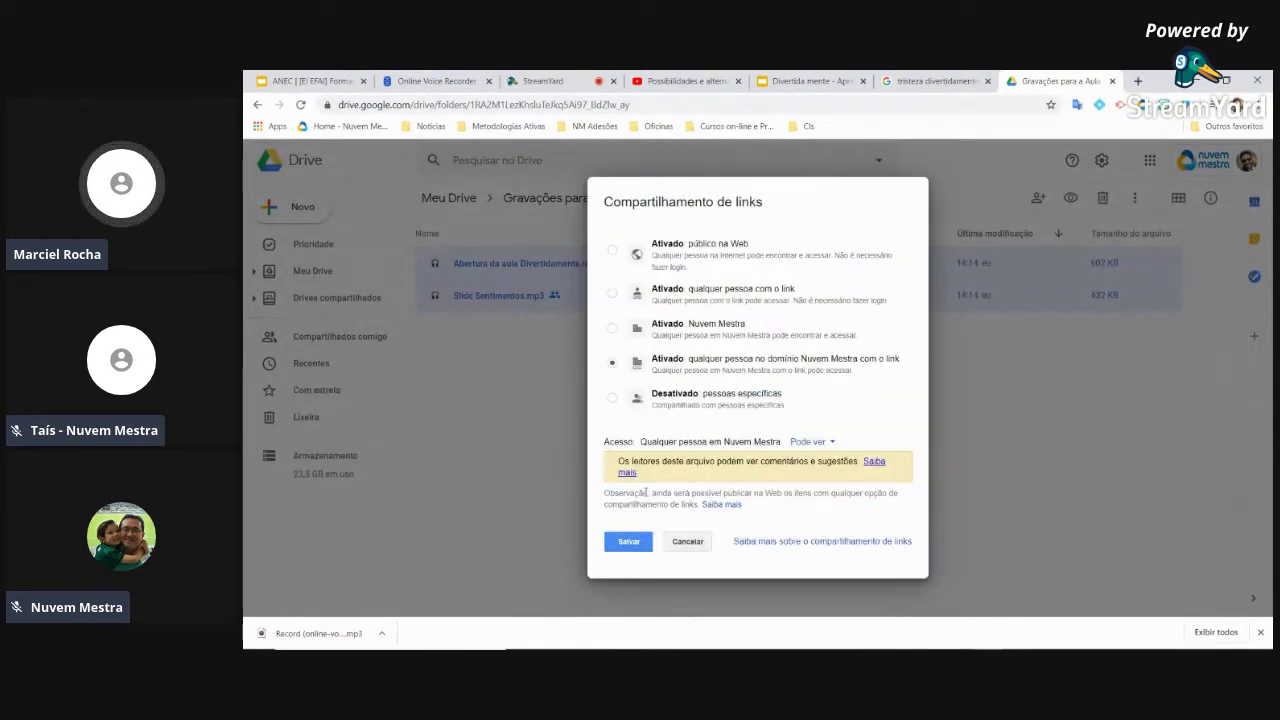
{"action": "left_click", "coordinate": [619, 299]}
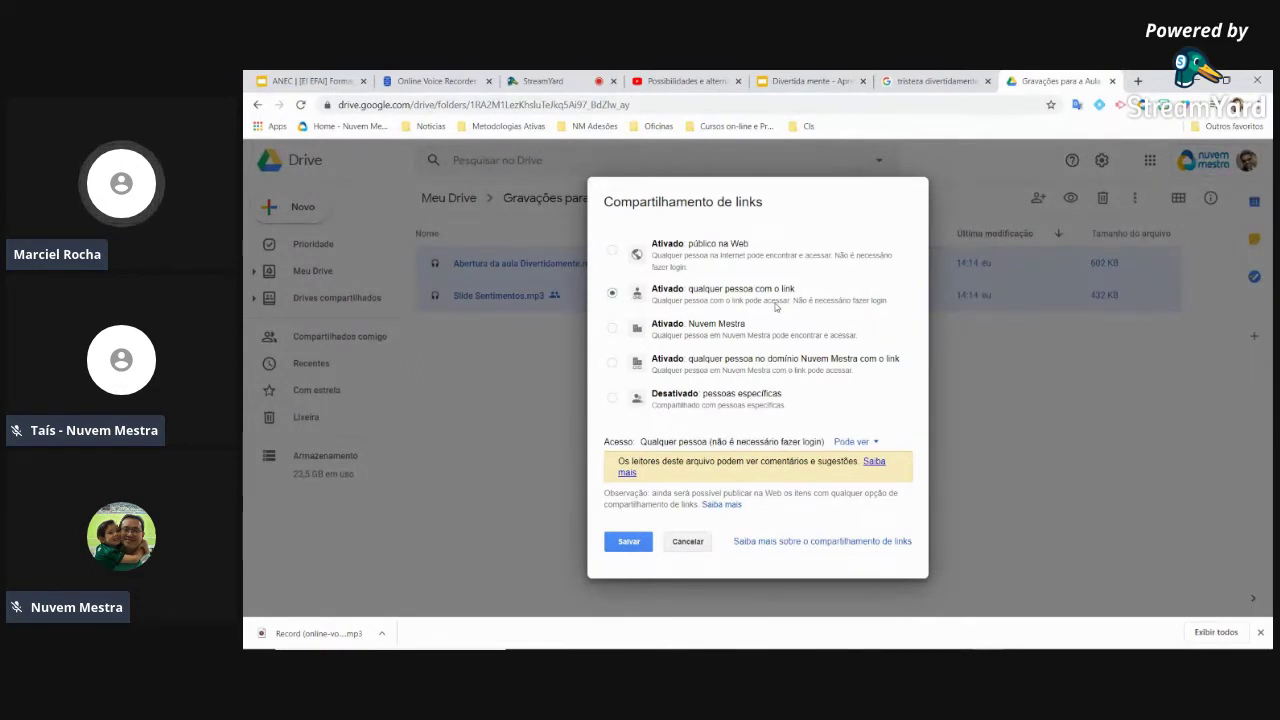
{"action": "left_click", "coordinate": [639, 549]}
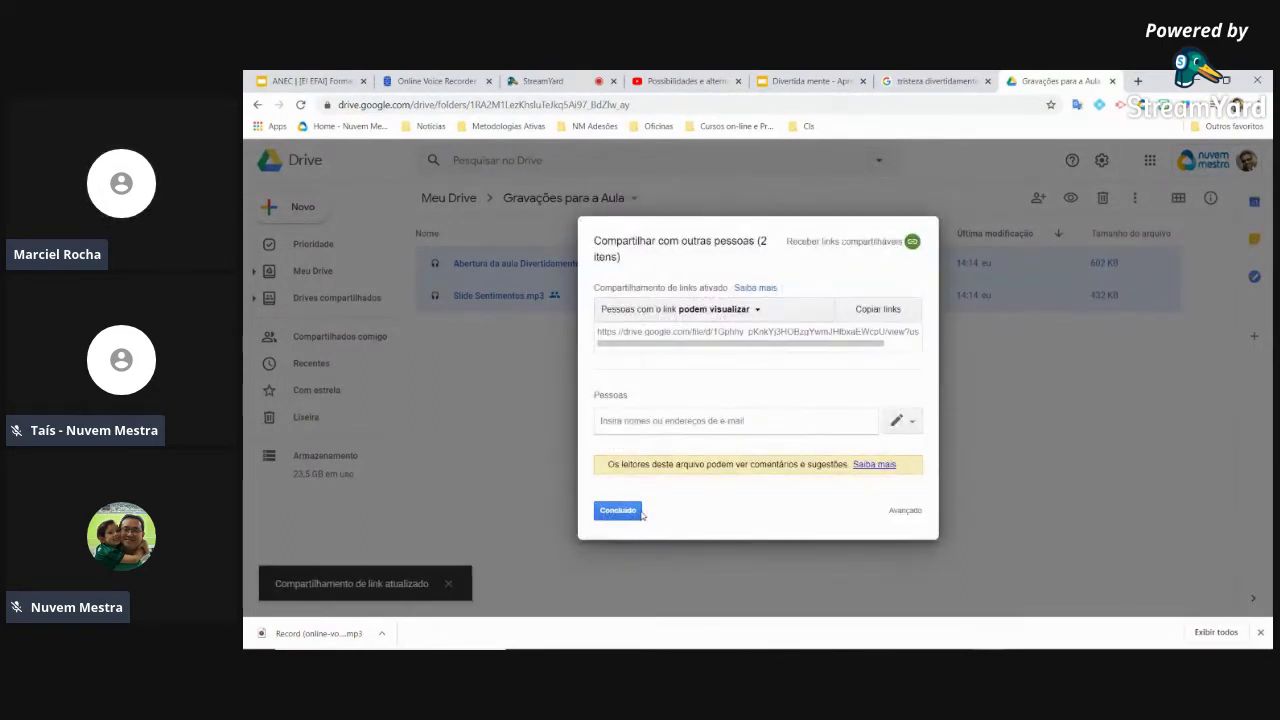
{"action": "left_click", "coordinate": [630, 514]}
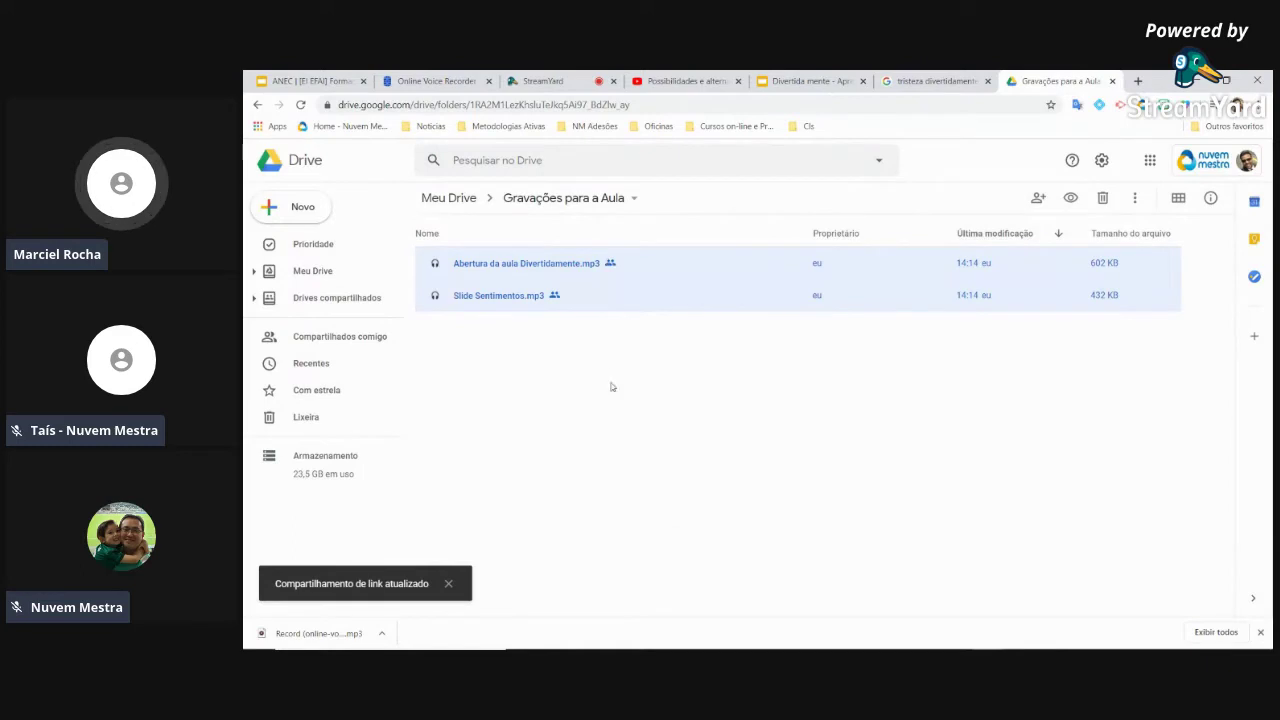
{"action": "left_click", "coordinate": [610, 384]}
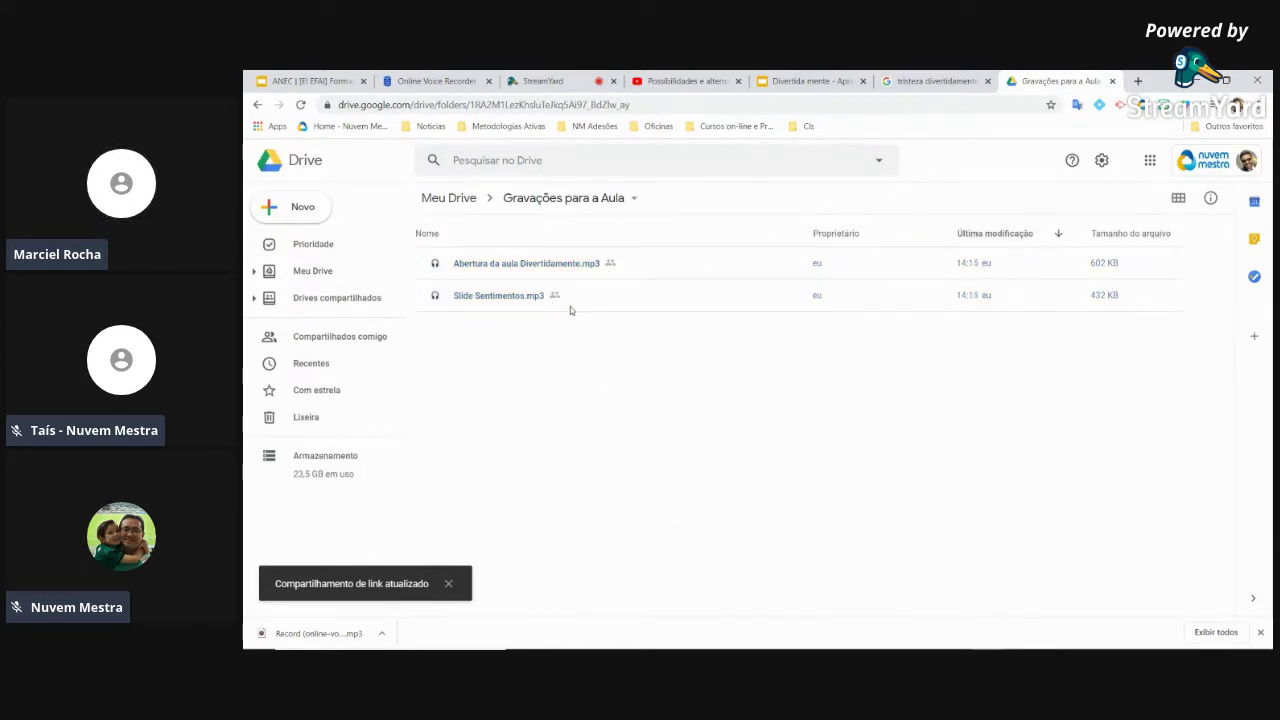
{"action": "left_click", "coordinate": [805, 80]}
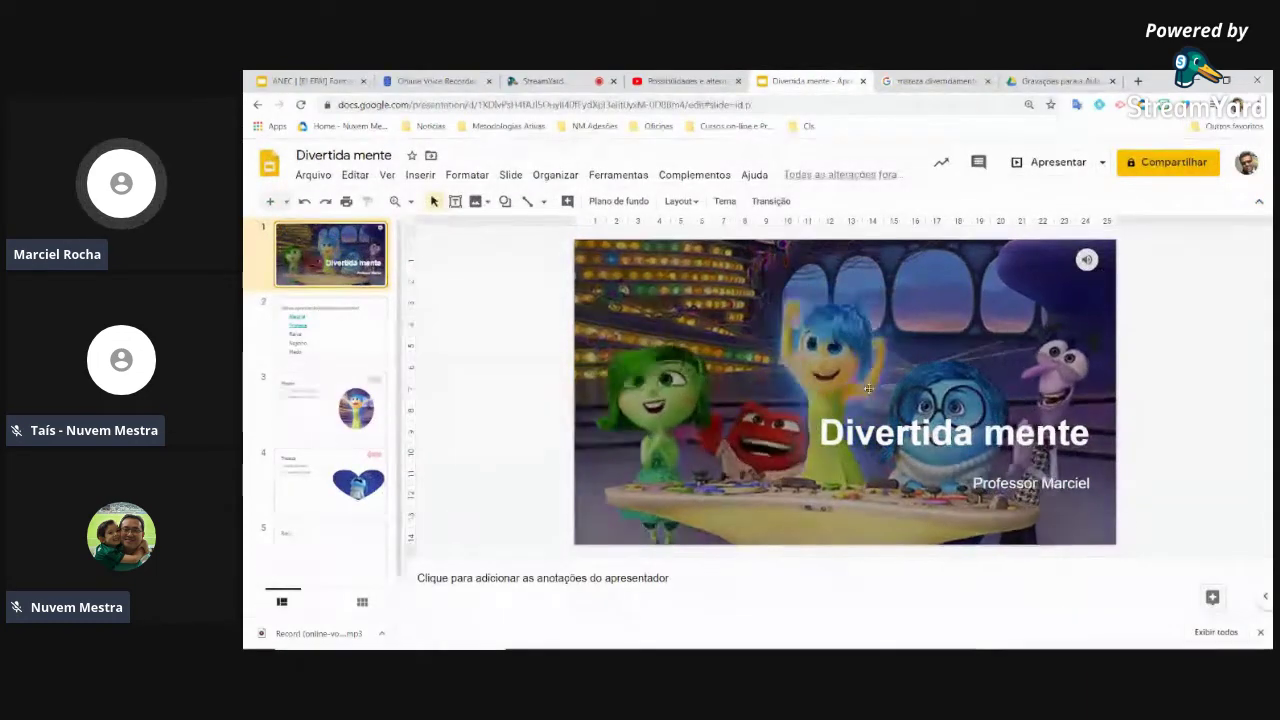